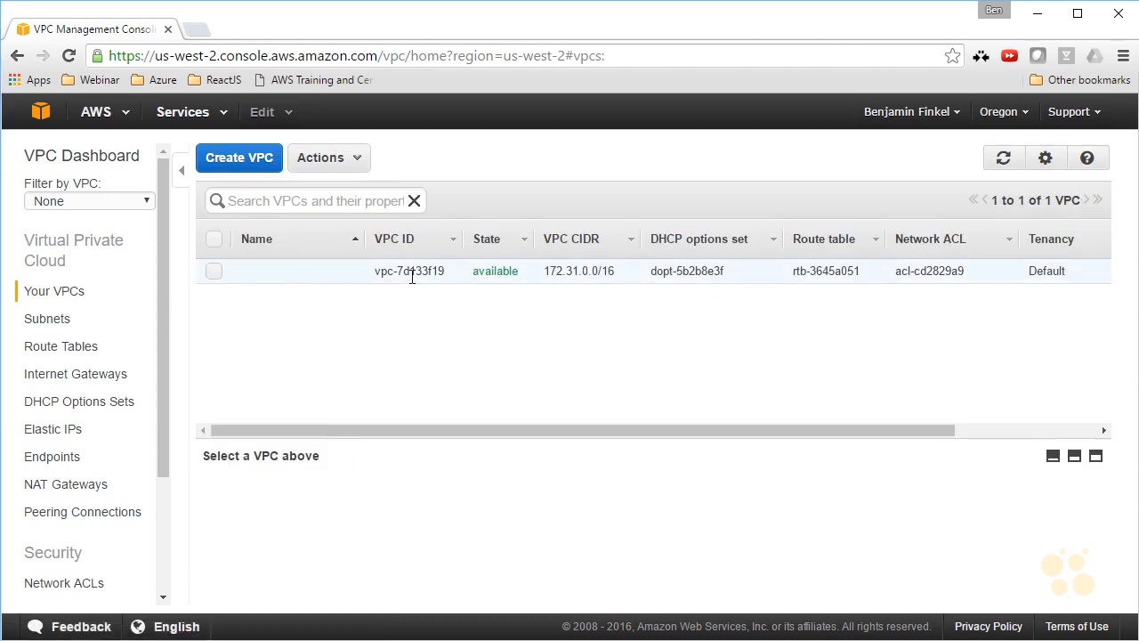
Name the existing VPC in the VPC list Default.
click(295, 275)
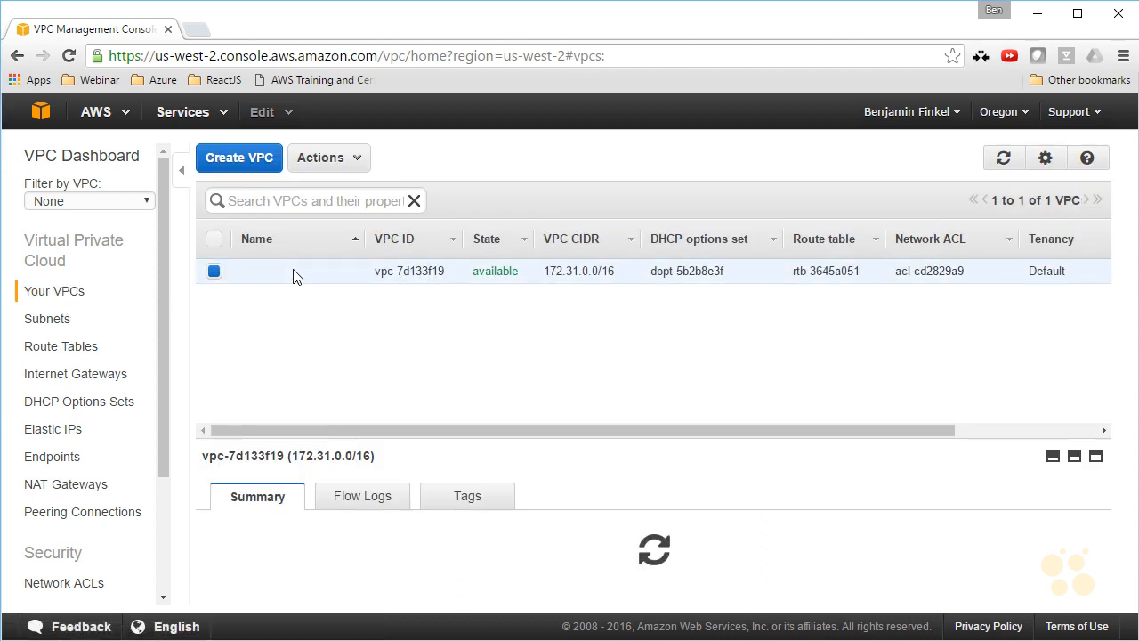
click(297, 276)
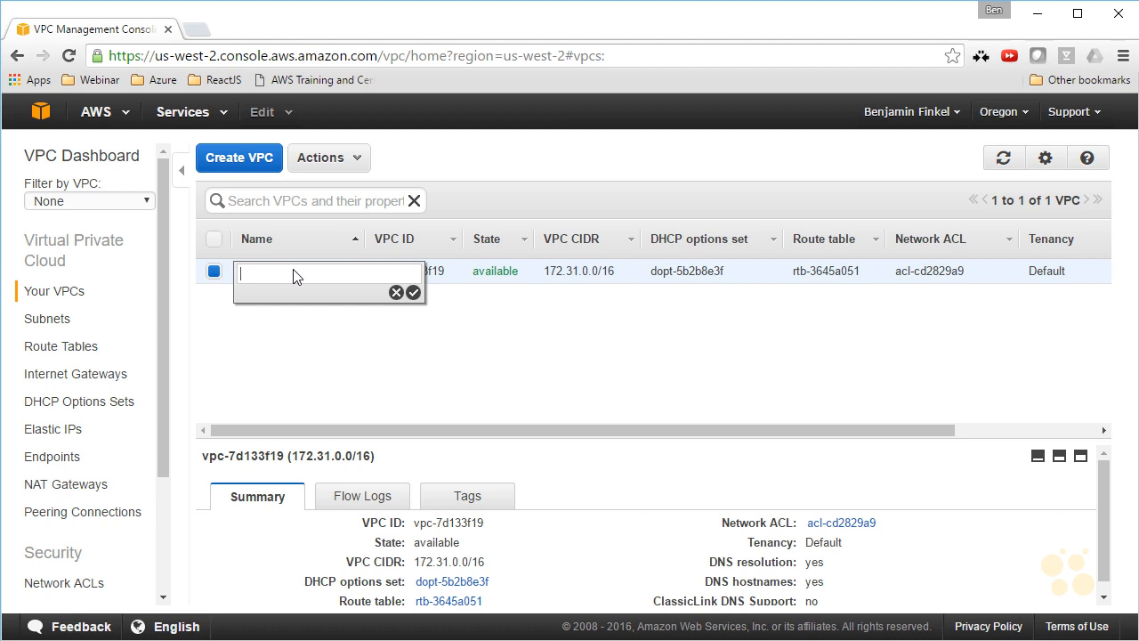
text(Default)
click(413, 292)
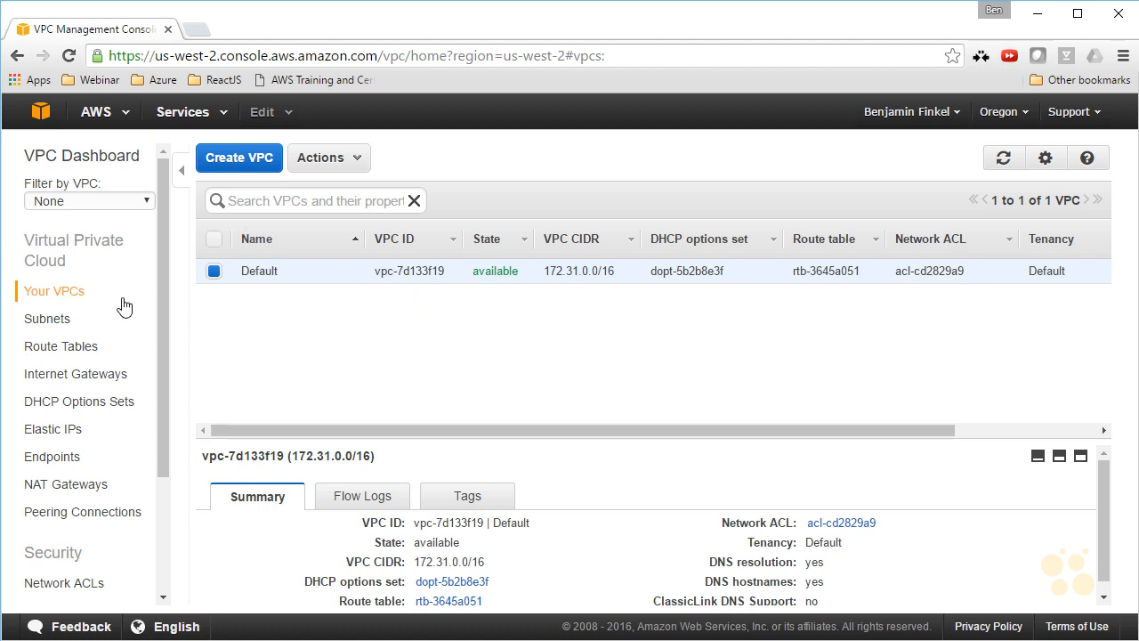
Examine the existing subnets, route tables and internet gateways.
click(58, 320)
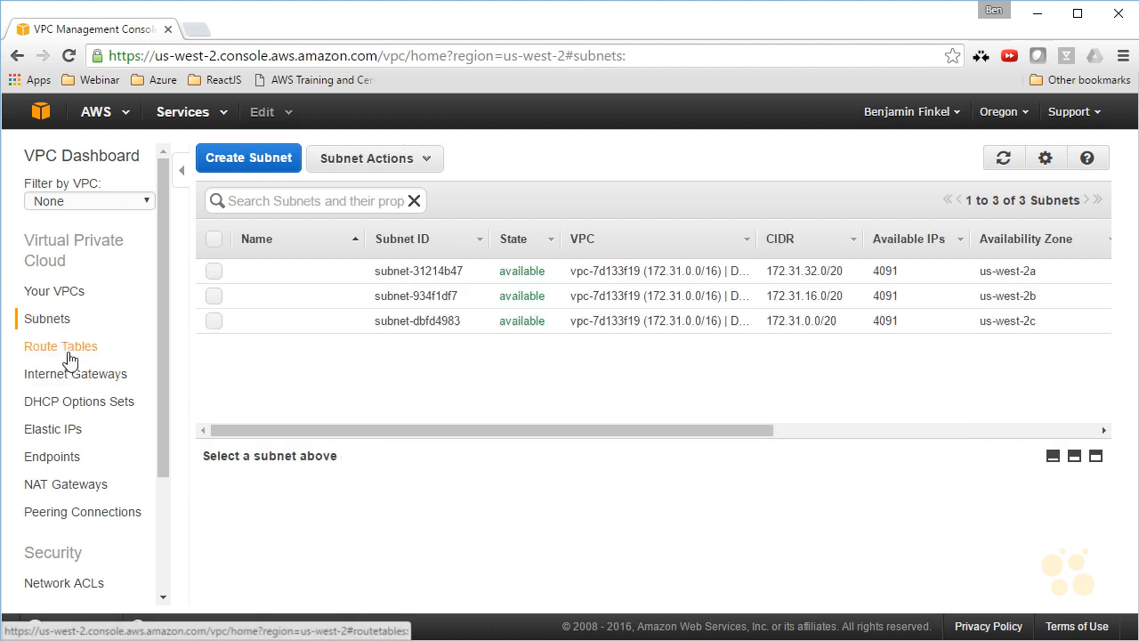
click(40, 348)
click(78, 376)
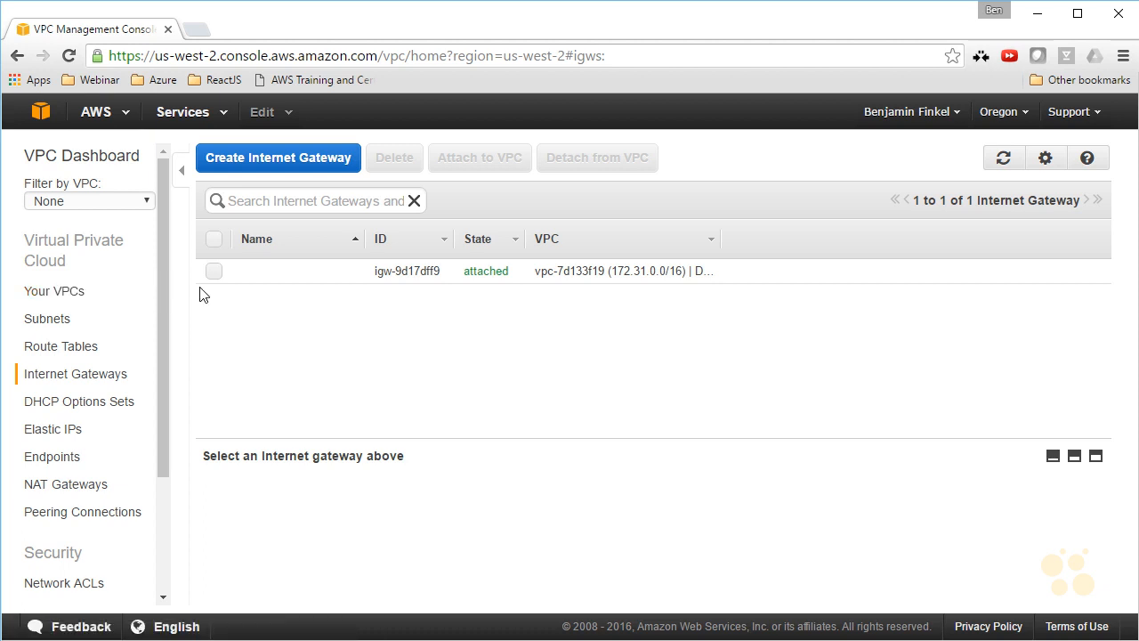
Start the VPC Wizard, review the four configurations and select VPC with Public and Private Subnets.
click(110, 169)
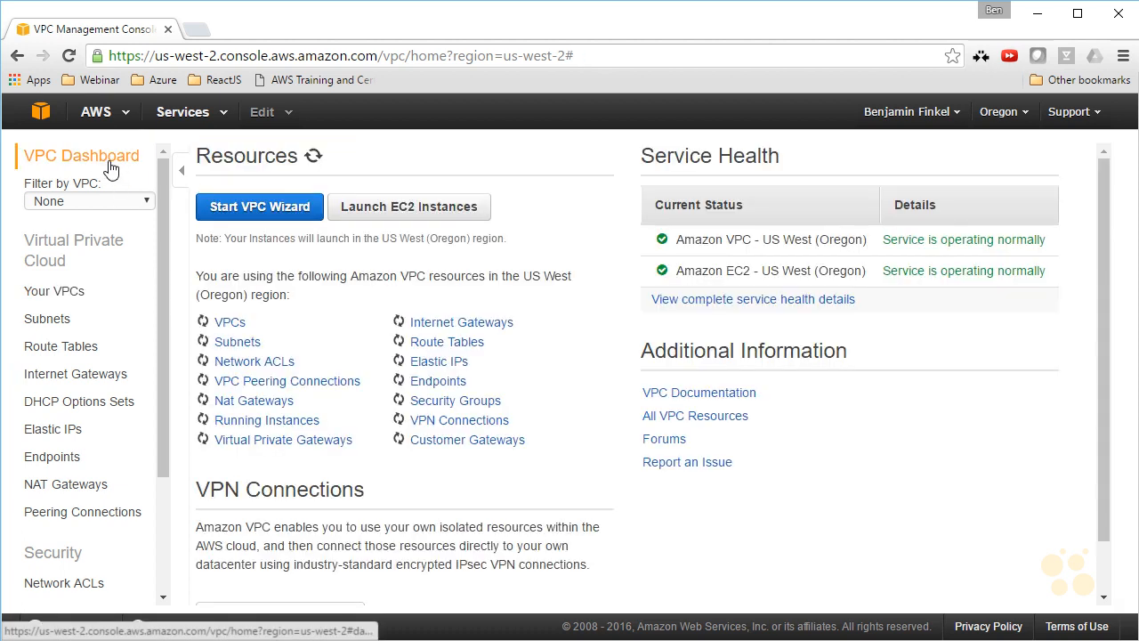
click(233, 215)
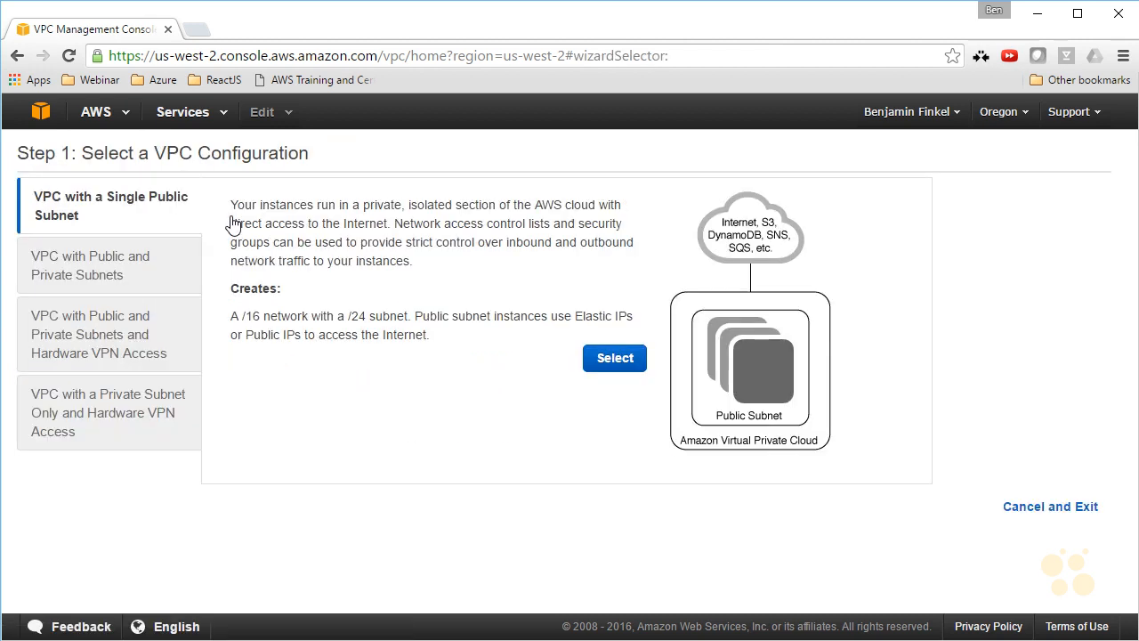
click(168, 255)
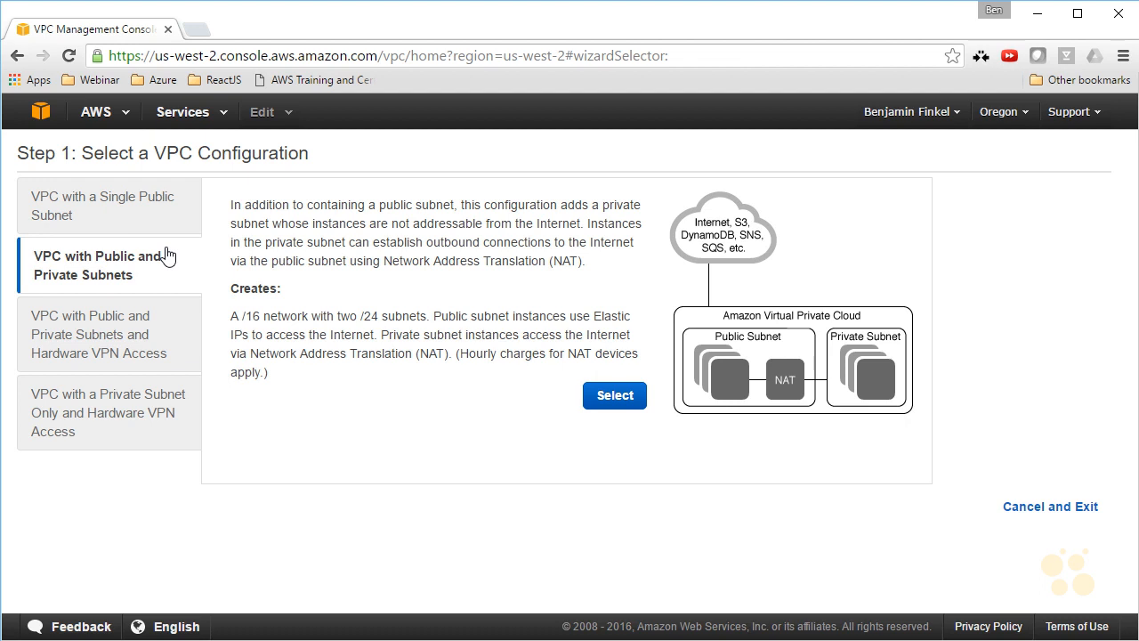
click(161, 334)
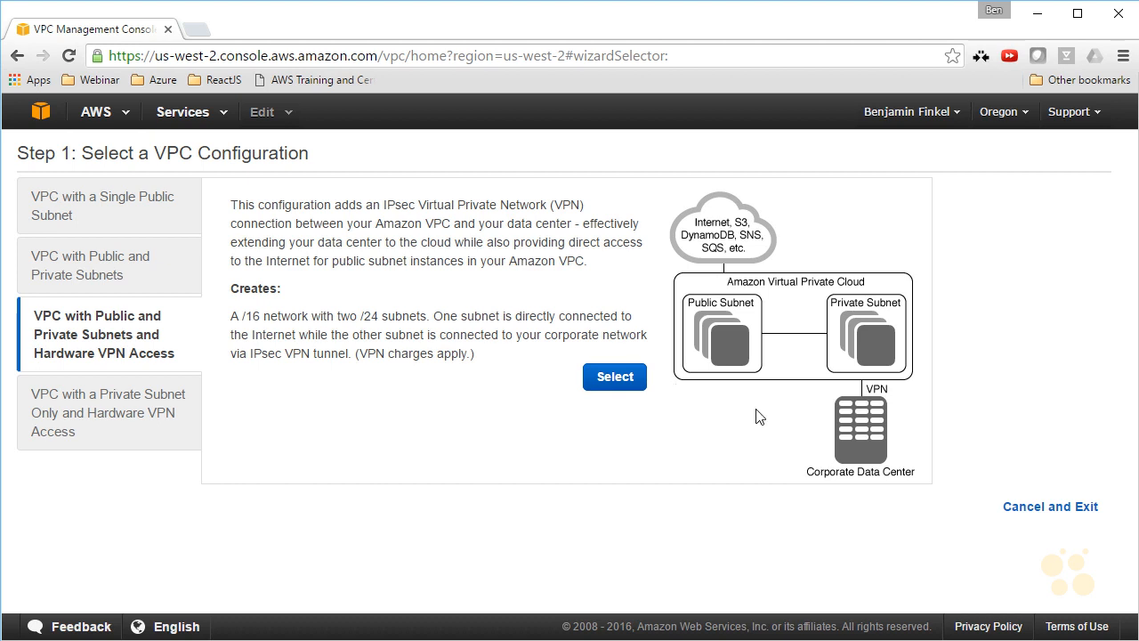
click(161, 413)
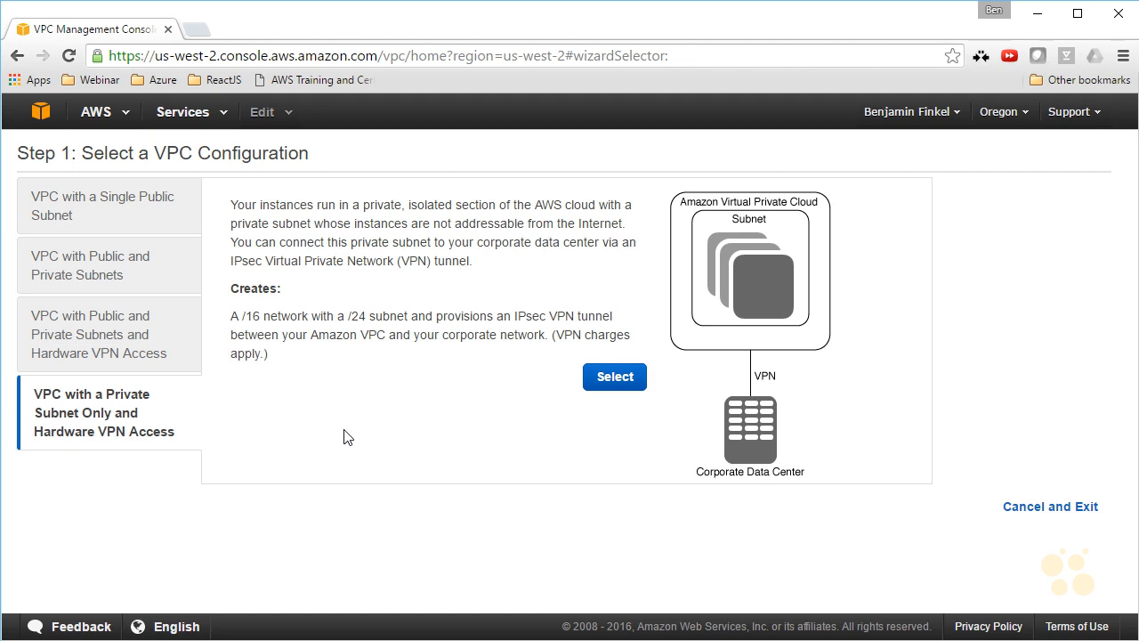
click(144, 258)
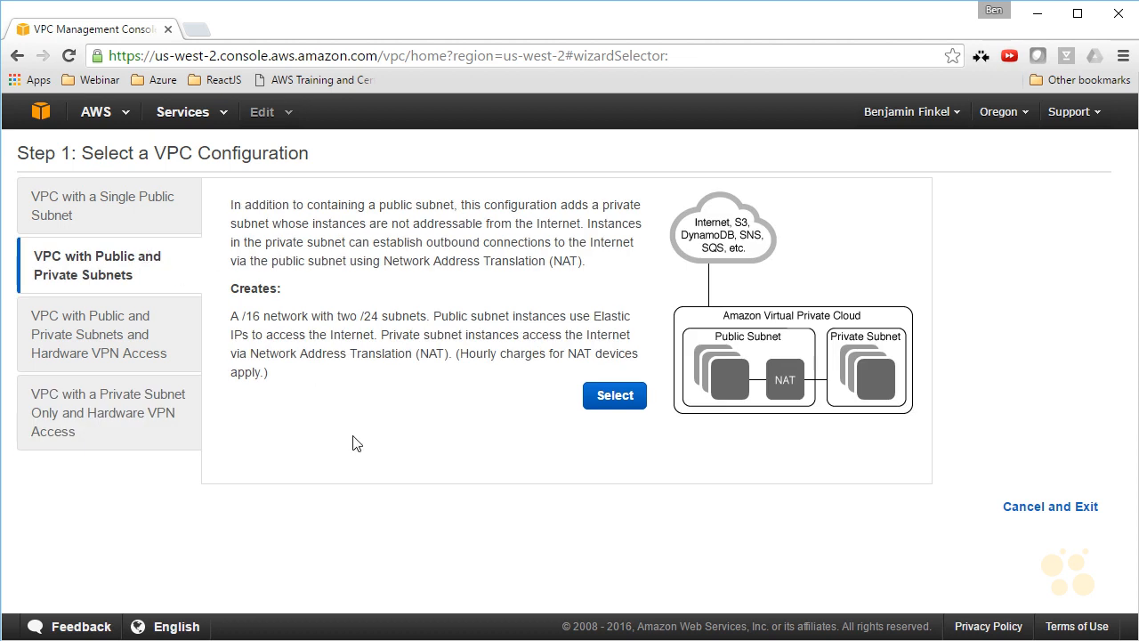
click(614, 396)
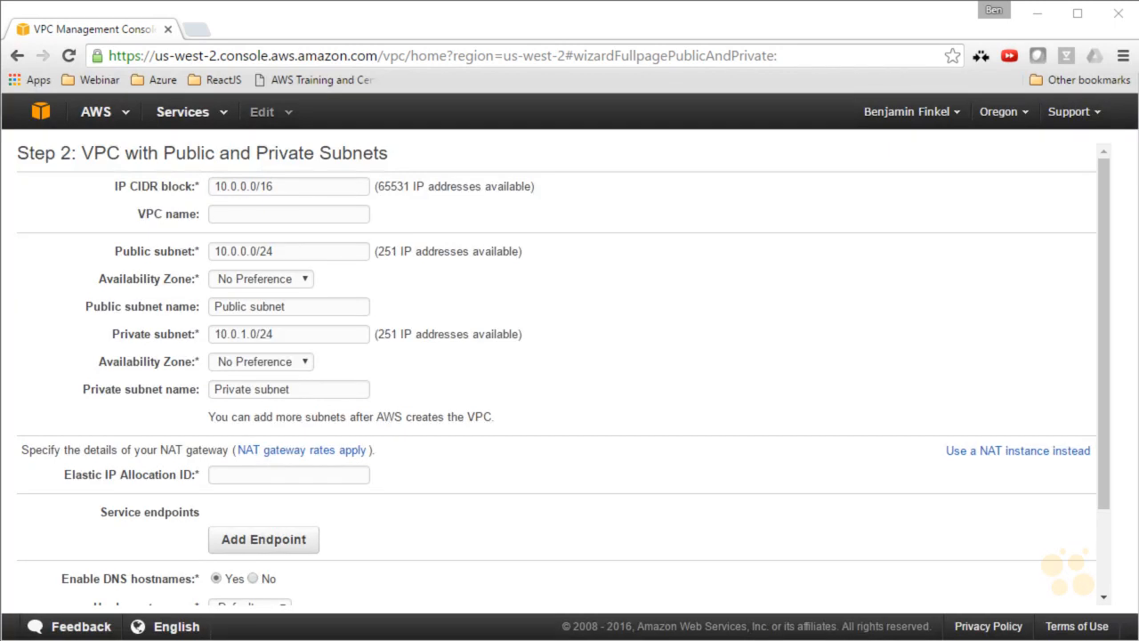
Try 10.0.0.0/15 as the VPC's IP CIDR block and restore it to 10.0.0.0/16.
drag(105, 163, 110, 232)
key(Escape)
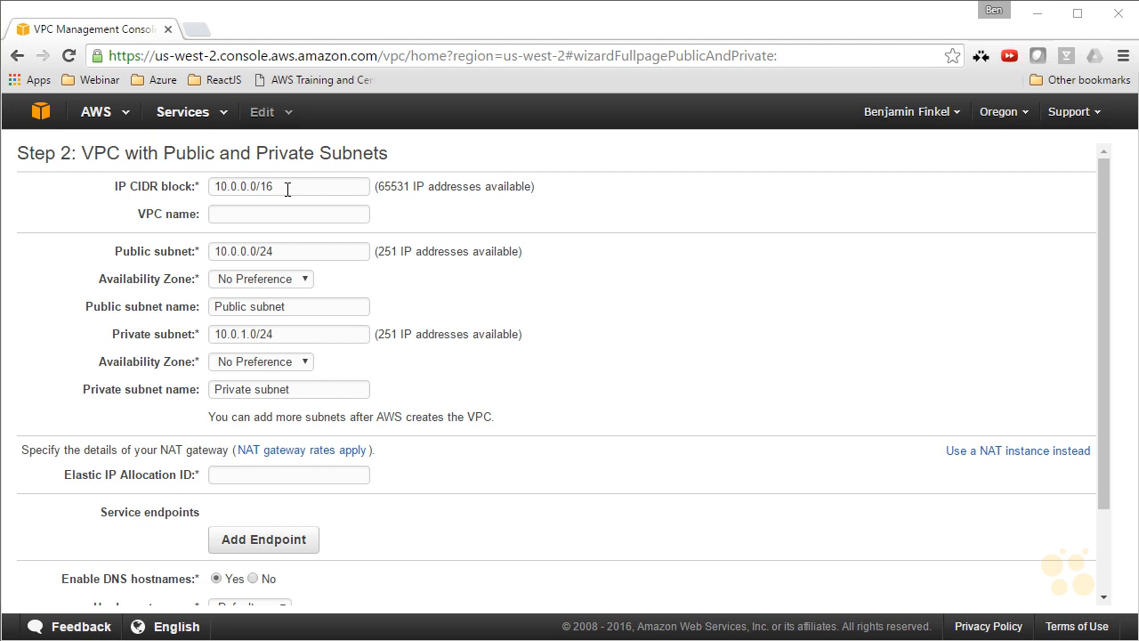
click(296, 185)
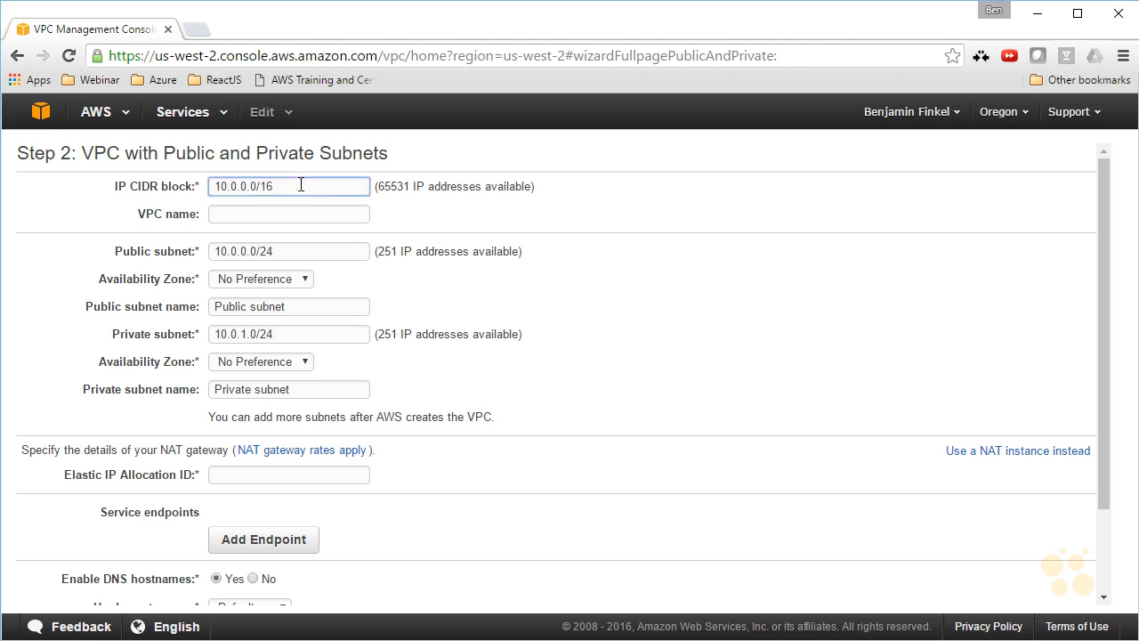
key(BackSpace)
text(5)
key(Tab)
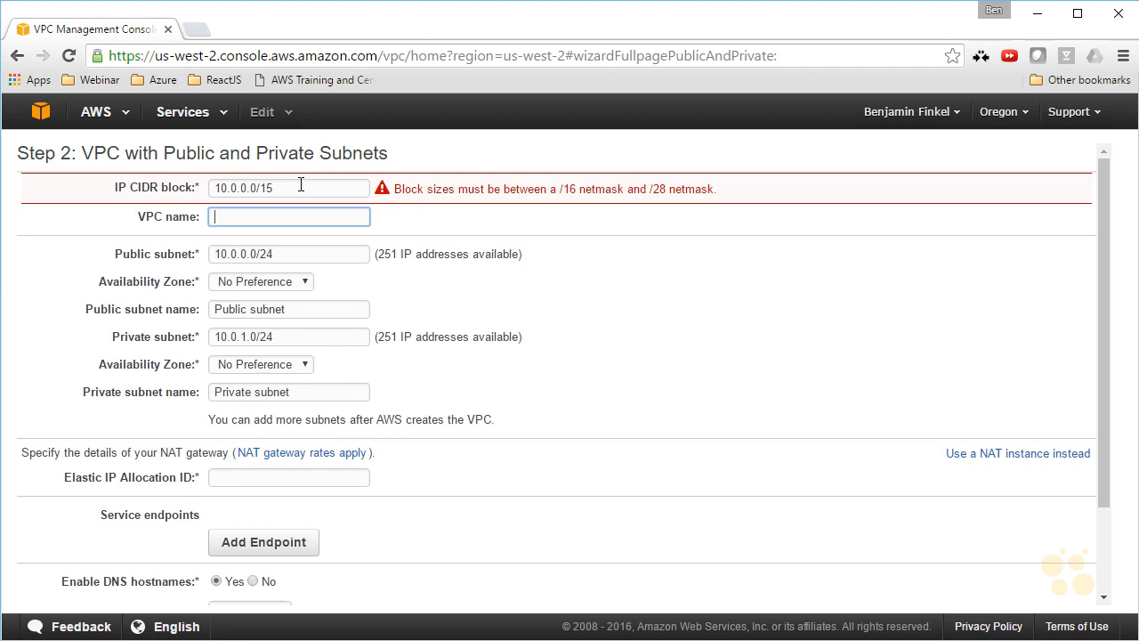
click(301, 184)
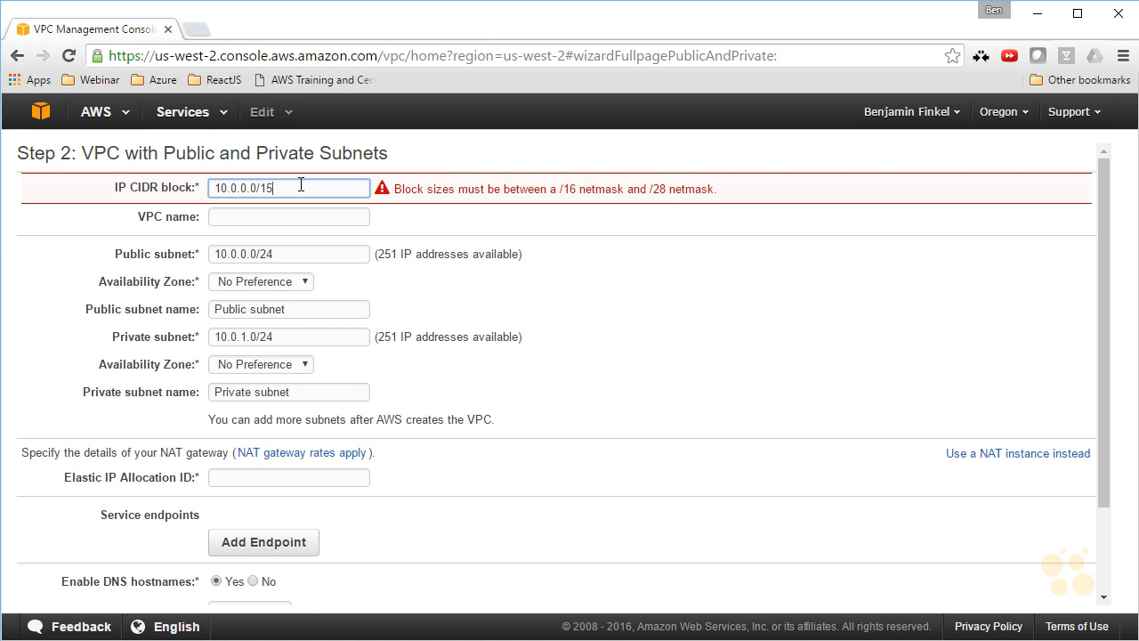
key(Tab)
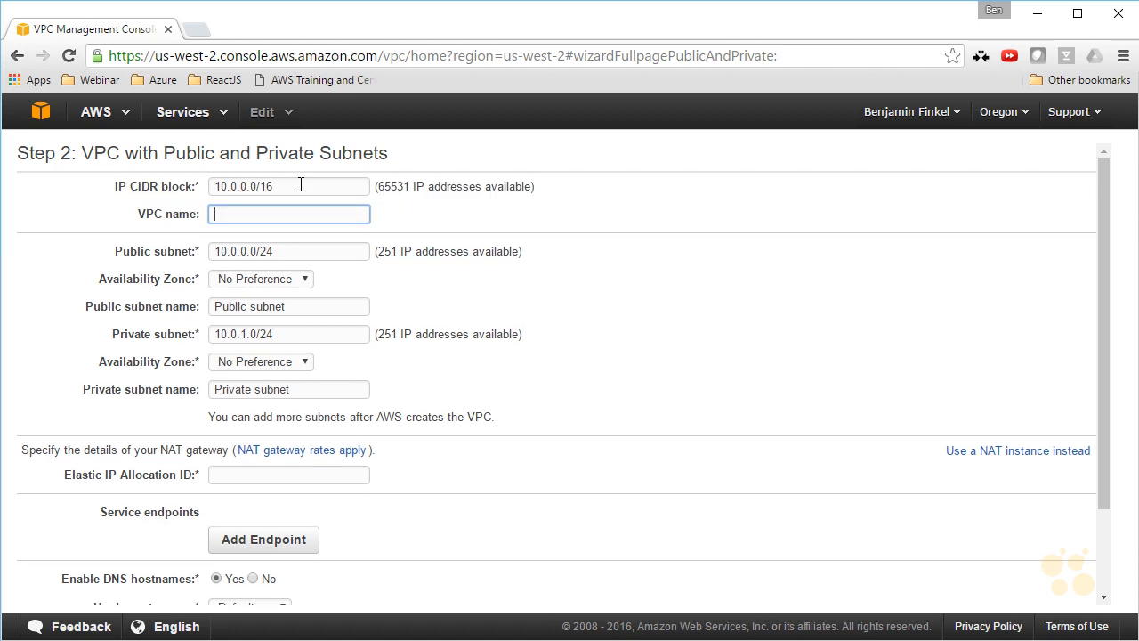
Name the VPC CBT VPC and set the public subnet's CIDR to 10.0.10.0/24.
text(CBT VPC)
key(Tab)
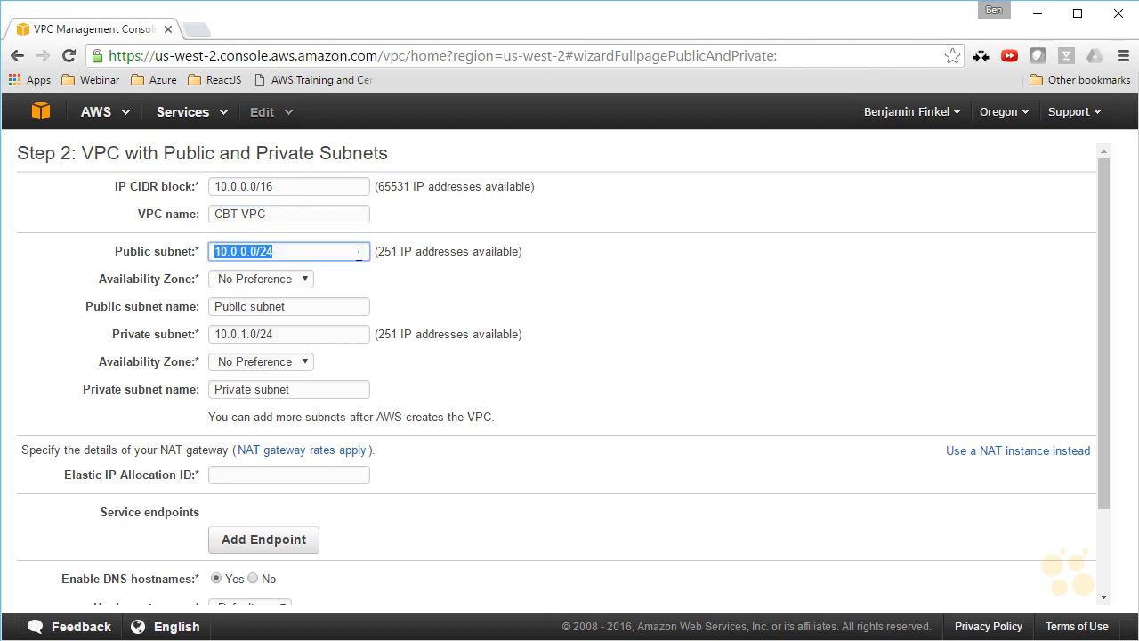
click(238, 252)
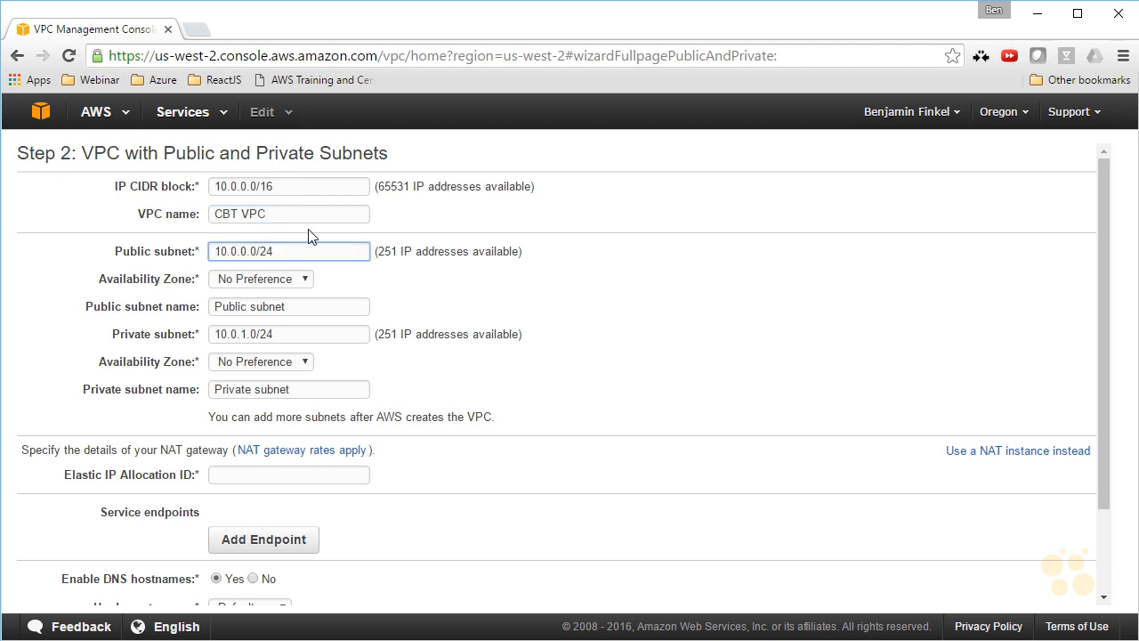
text(1)
Set the public subnet's availability zone to us-west-2a and rename the subnet Public subnet 1.
click(306, 283)
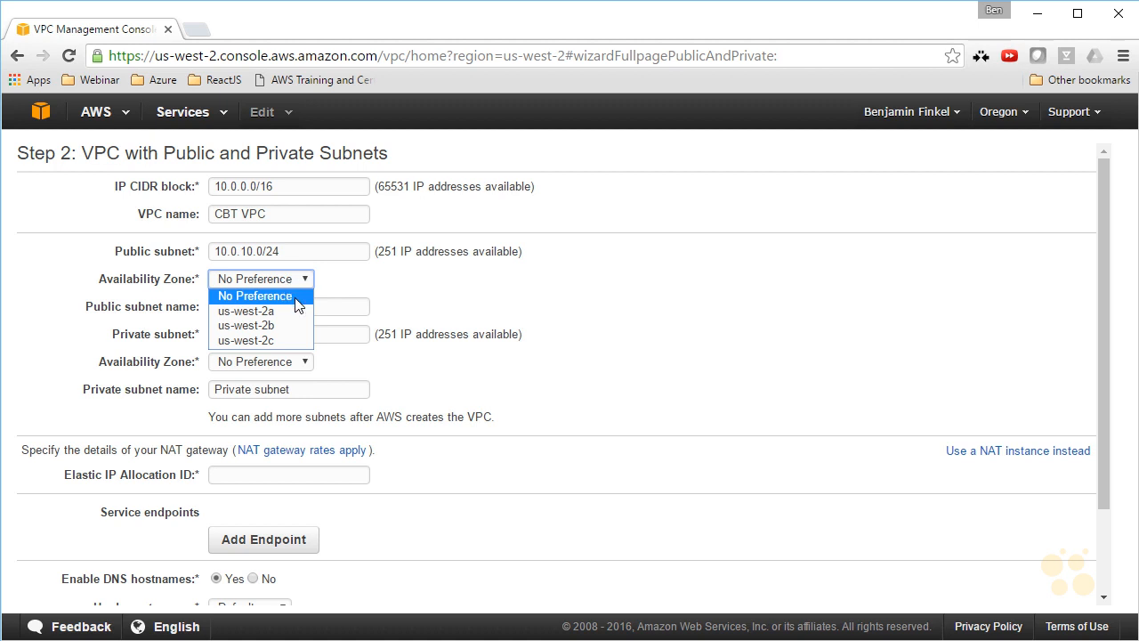
click(279, 310)
click(332, 310)
text(1)
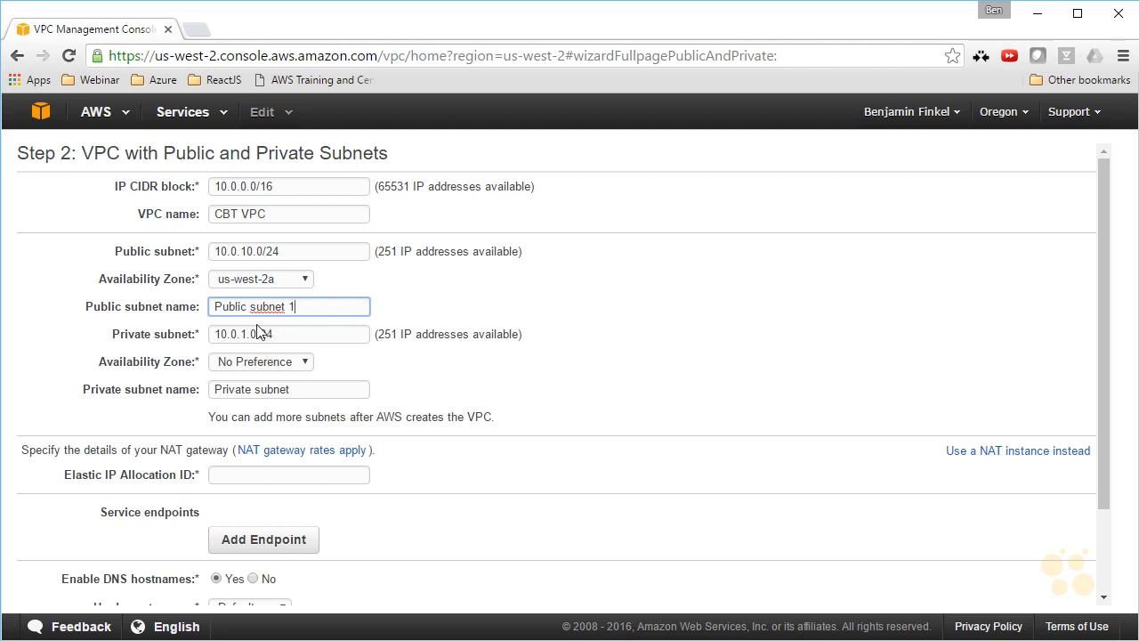
Set the private subnet's availability zone to us-west-2a and rename the subnet Private subnet 1.
click(306, 328)
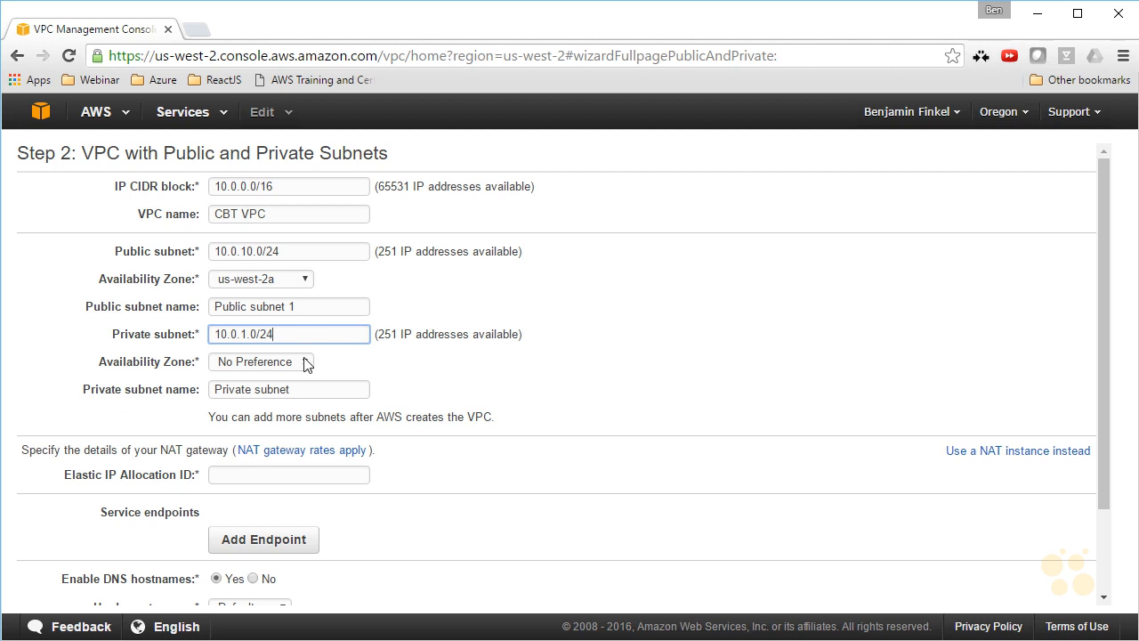
click(308, 362)
click(275, 397)
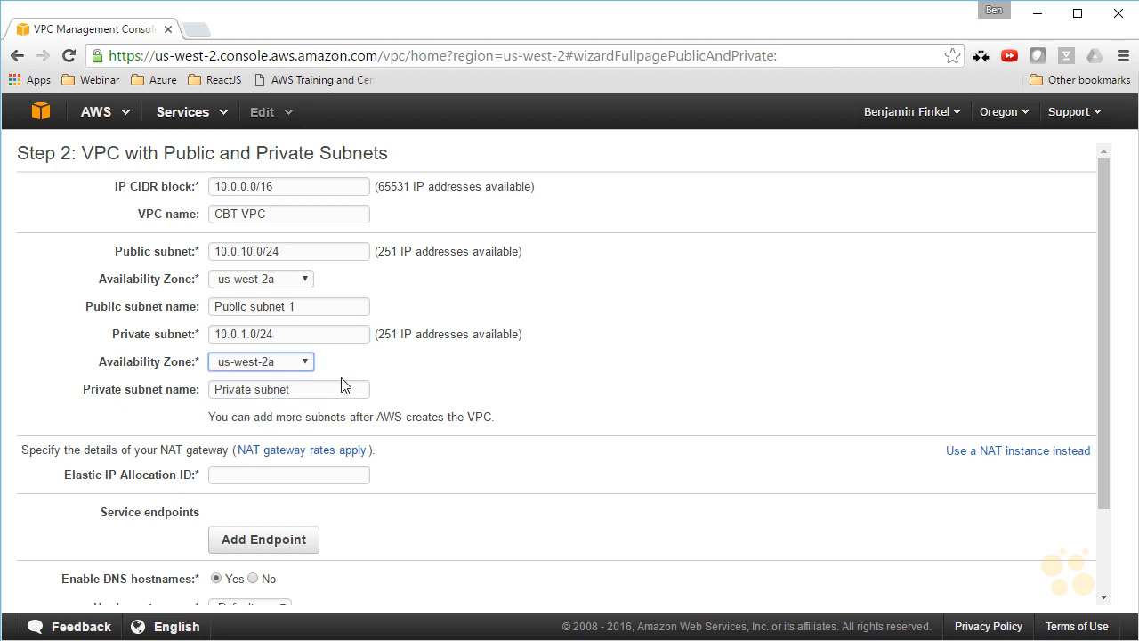
click(351, 389)
text(1)
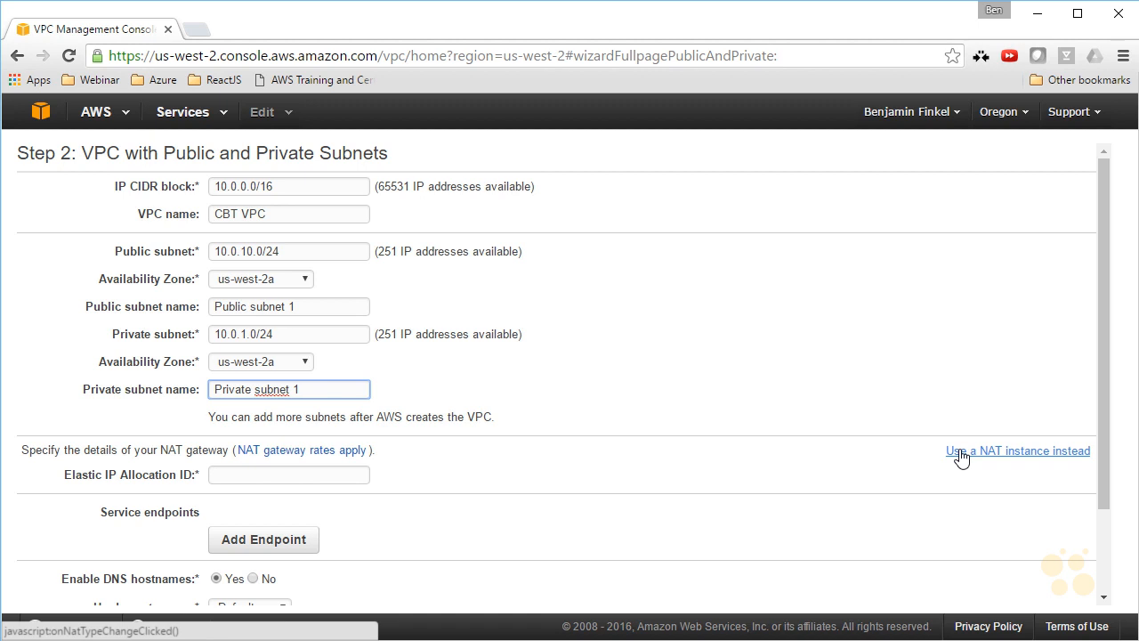
Switch from a NAT gateway to a NAT instance with the cbtessentialsdemo key pair and create the VPC.
click(961, 455)
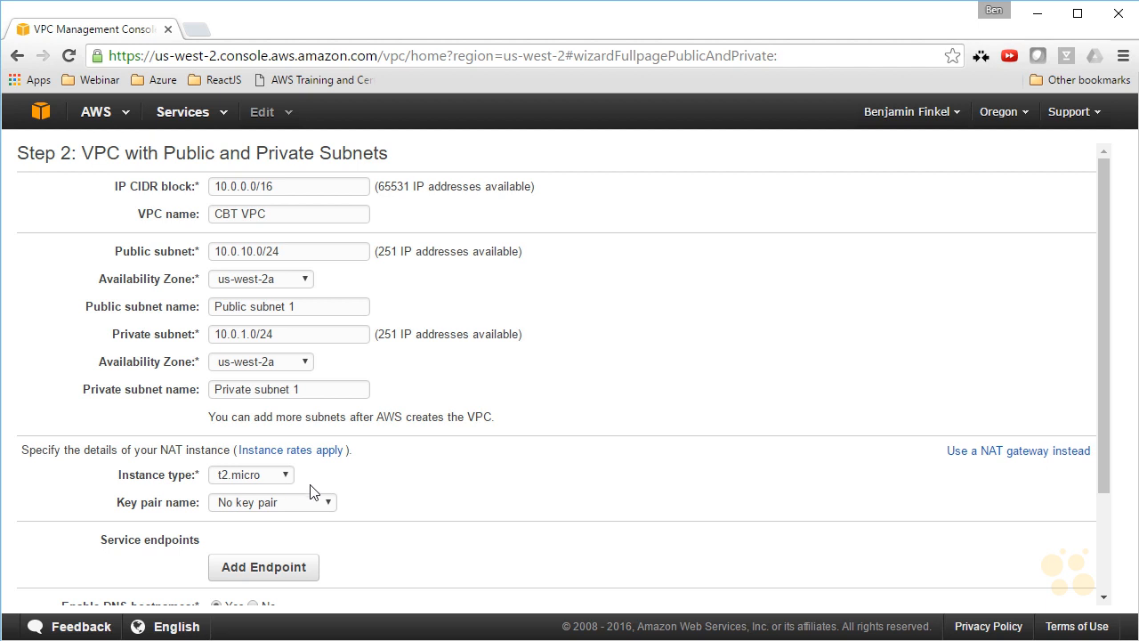
click(325, 504)
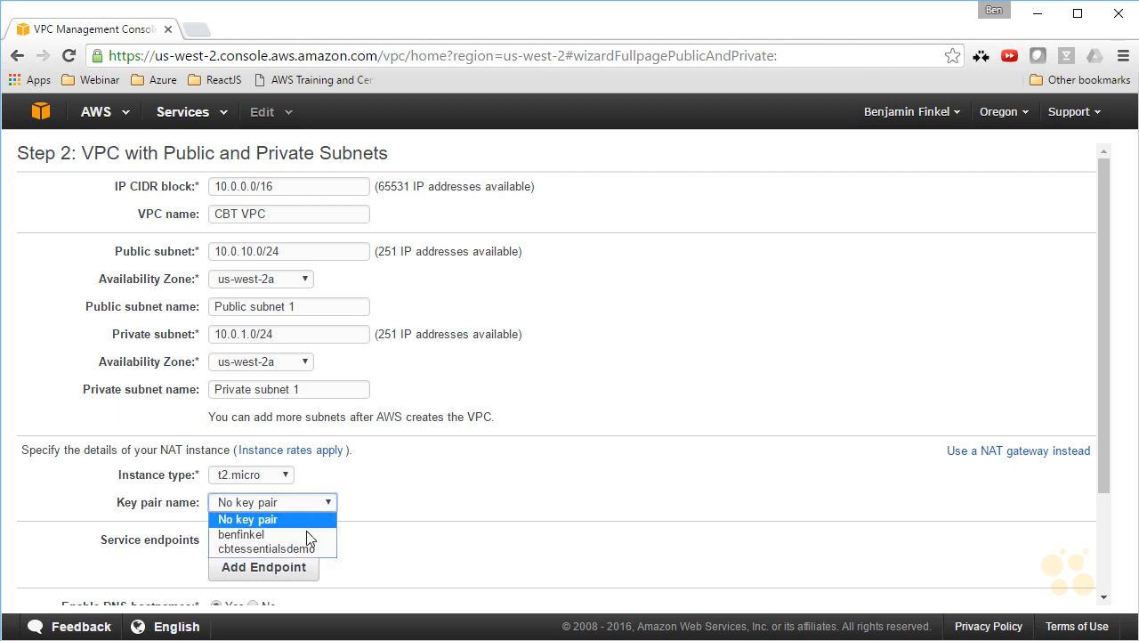
click(266, 548)
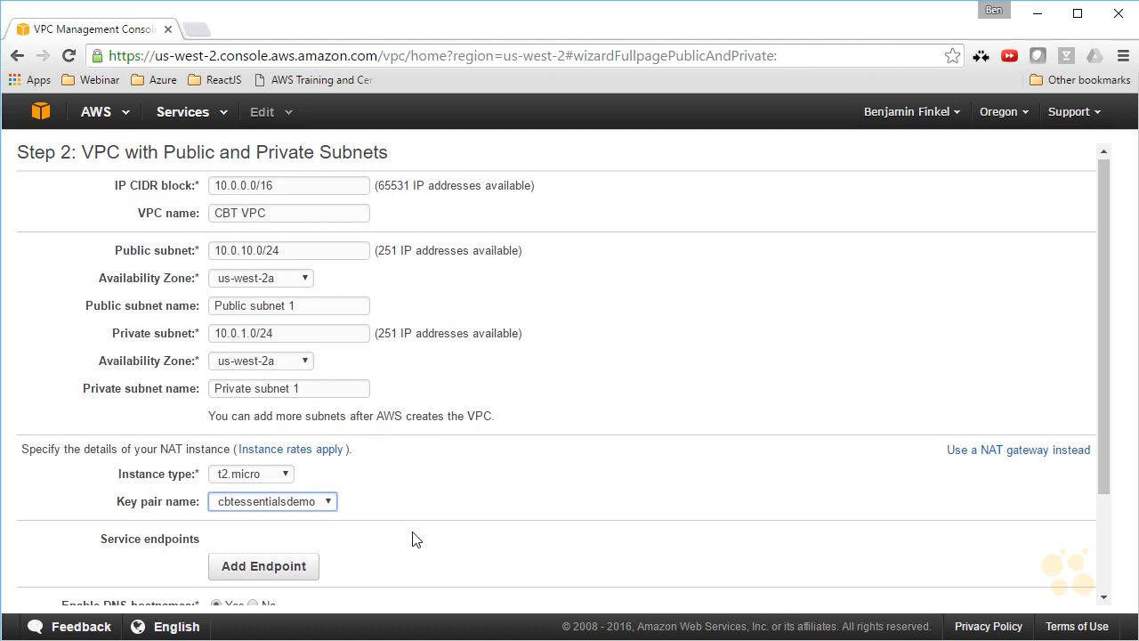
scroll(445, 534, down, 3)
click(1047, 550)
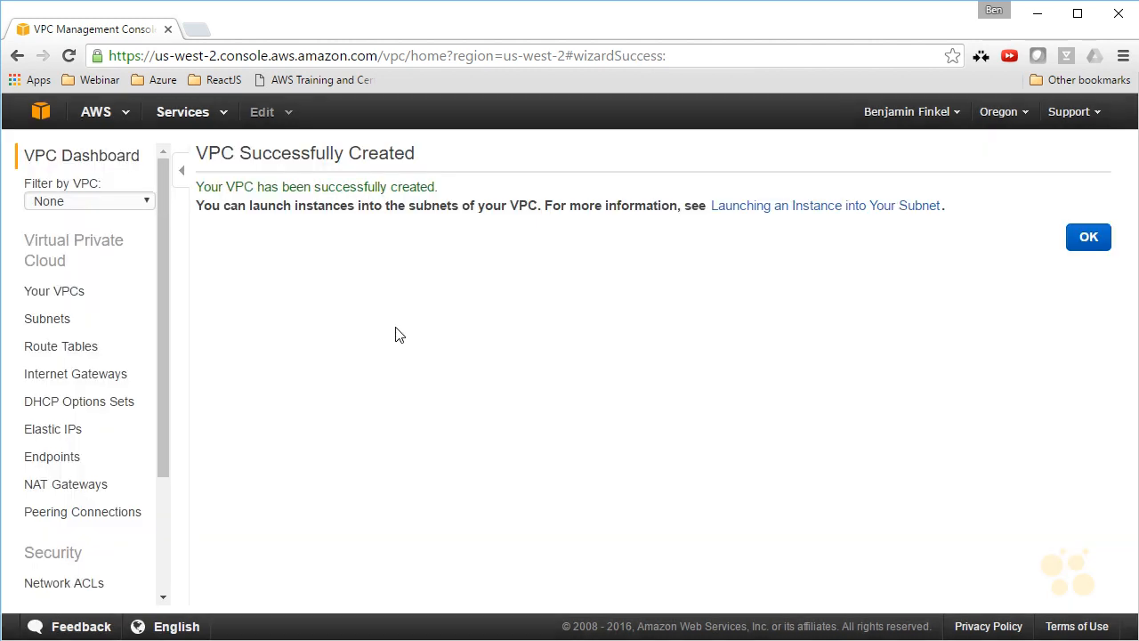
Check the new VPC in the VPC list and its subnets, widening the VPC column to show full names.
click(86, 303)
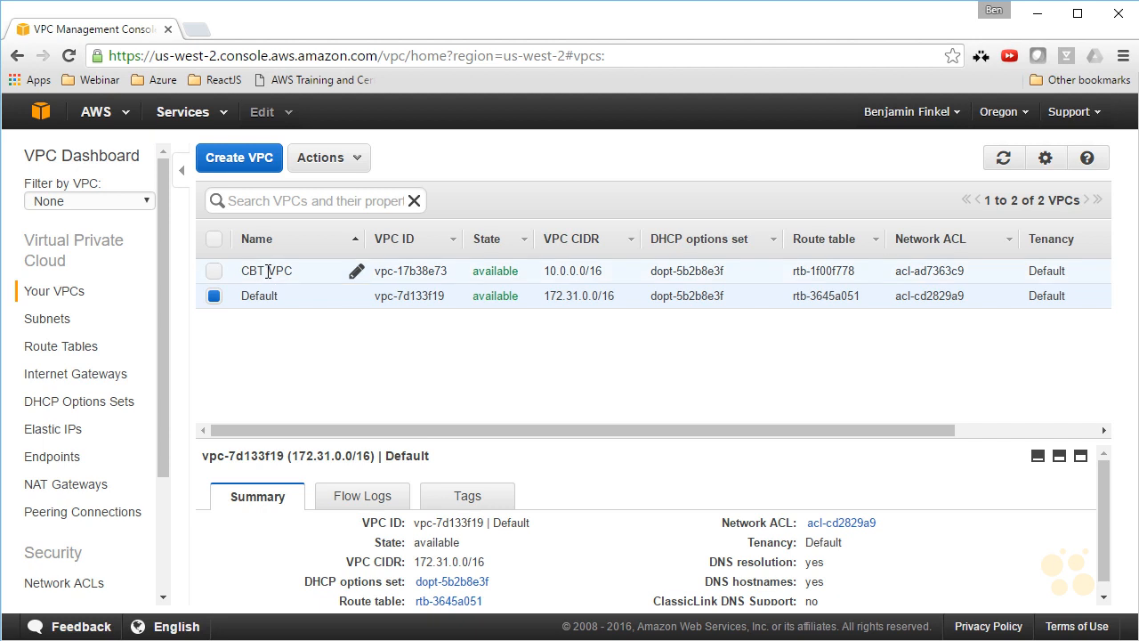
click(51, 324)
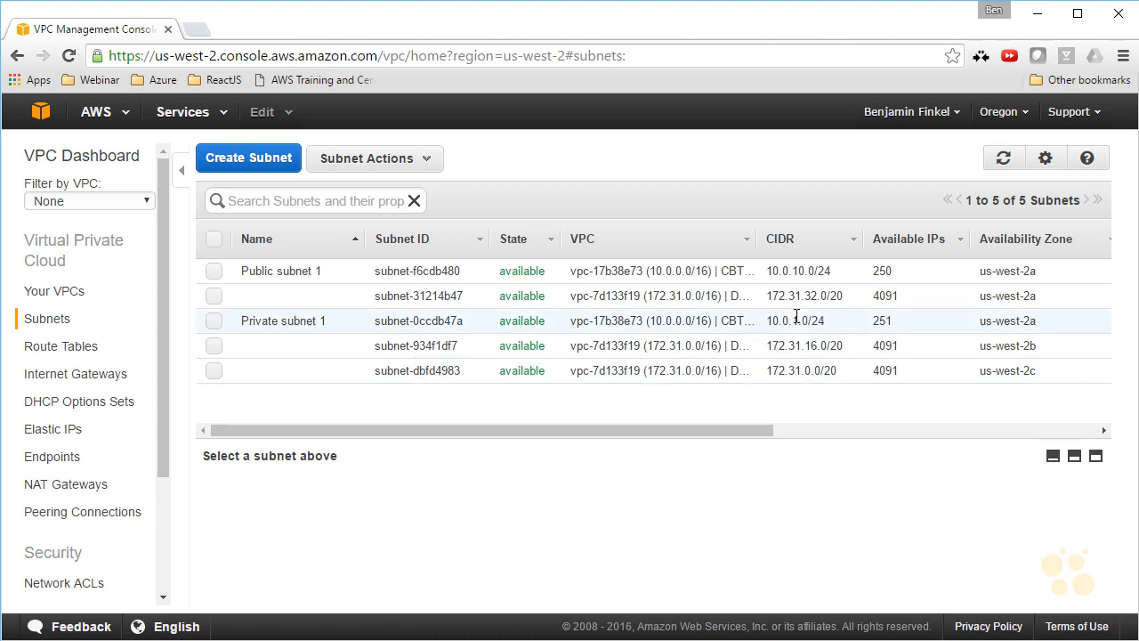
drag(750, 240, 831, 241)
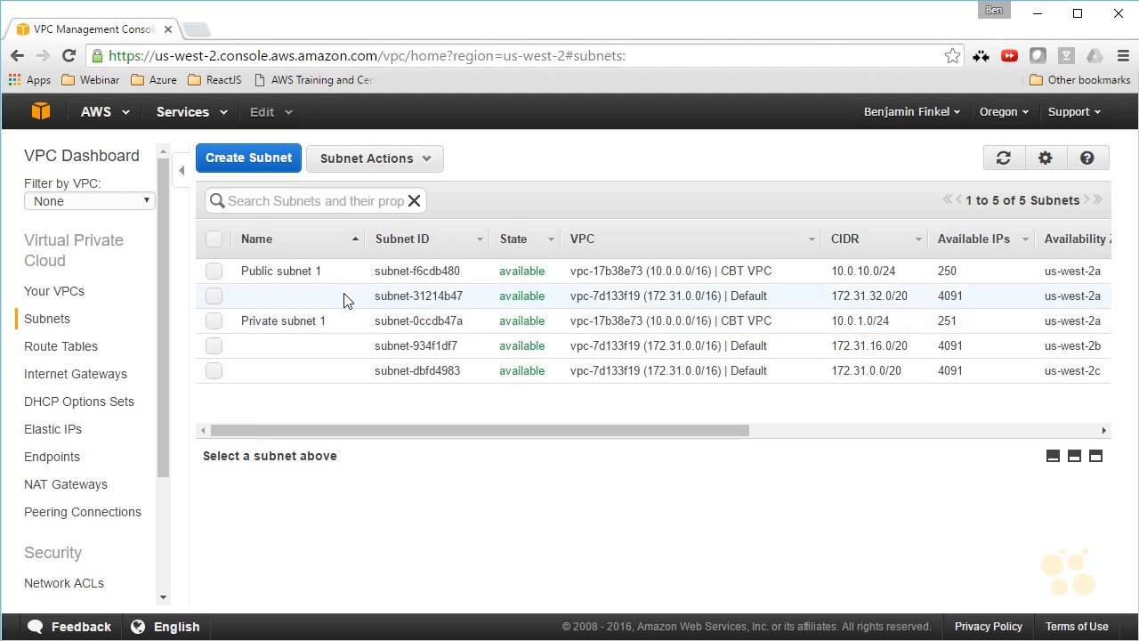
Examine the route table of Public subnet 1 and check its gateway target against the list of internet gateways.
click(394, 271)
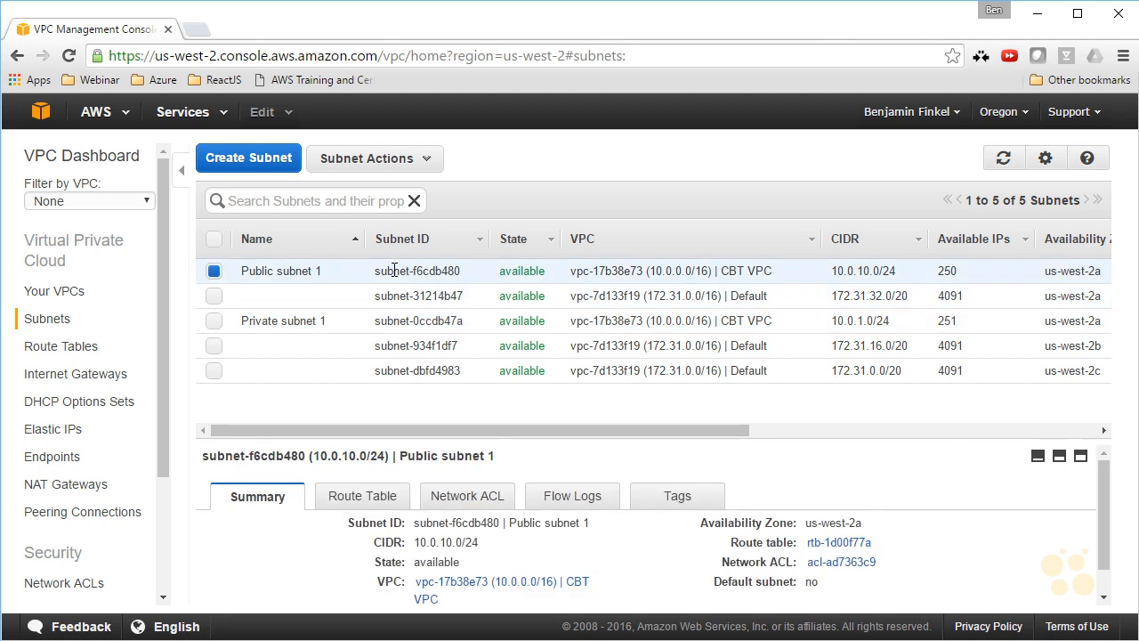
click(371, 509)
drag(452, 439, 465, 379)
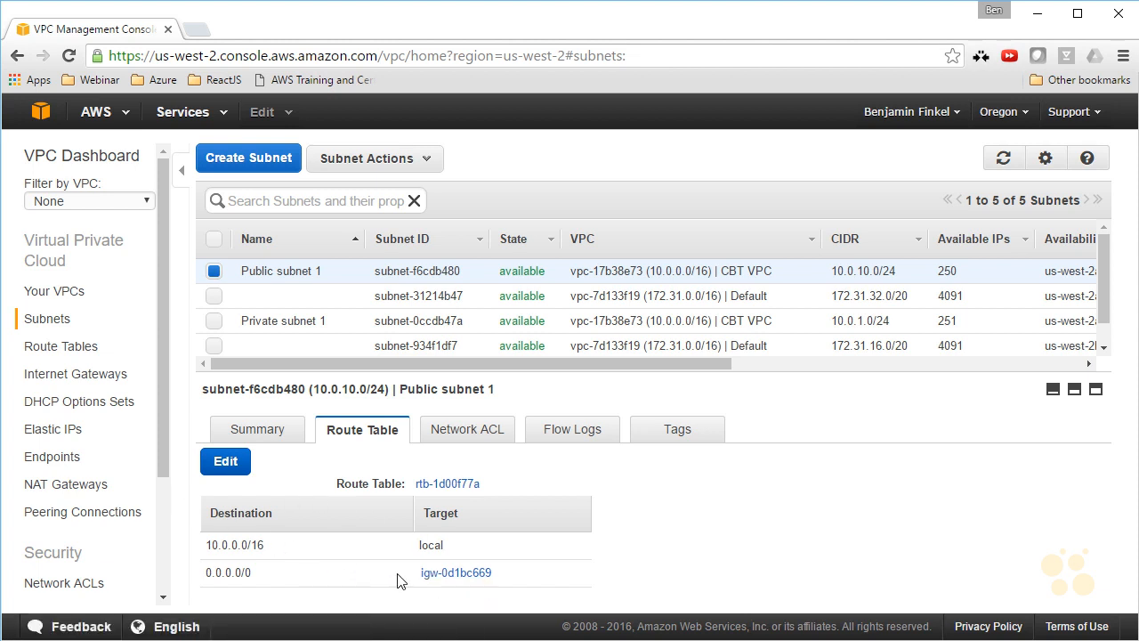
click(101, 389)
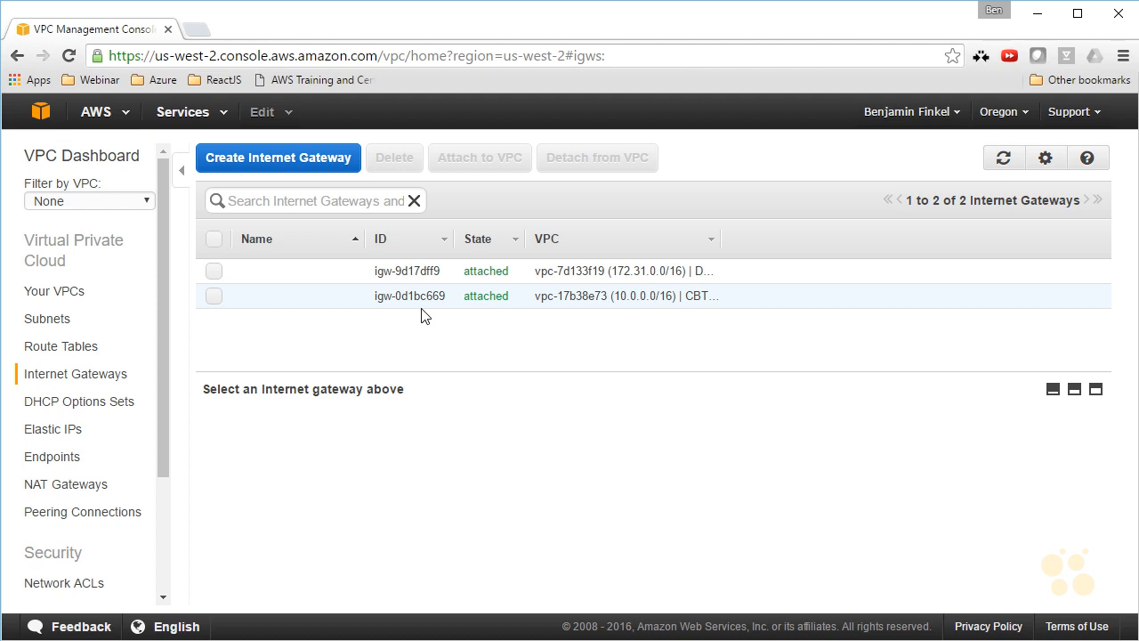
click(41, 326)
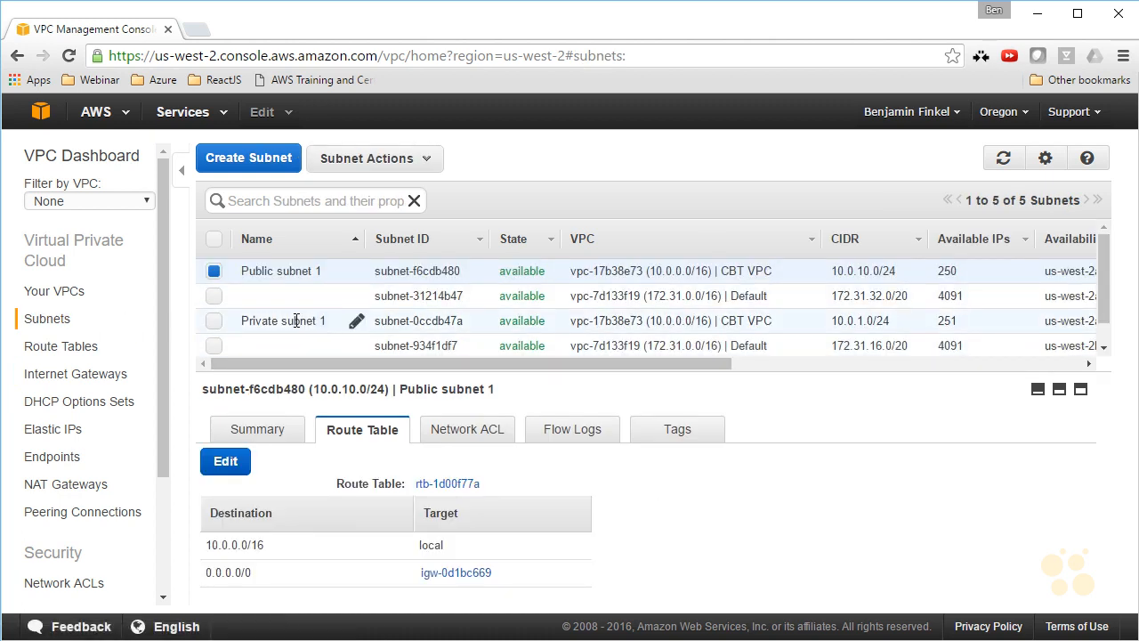
Examine the route table of Private subnet 1 and check its NAT instance target in the EC2 instances list.
click(297, 320)
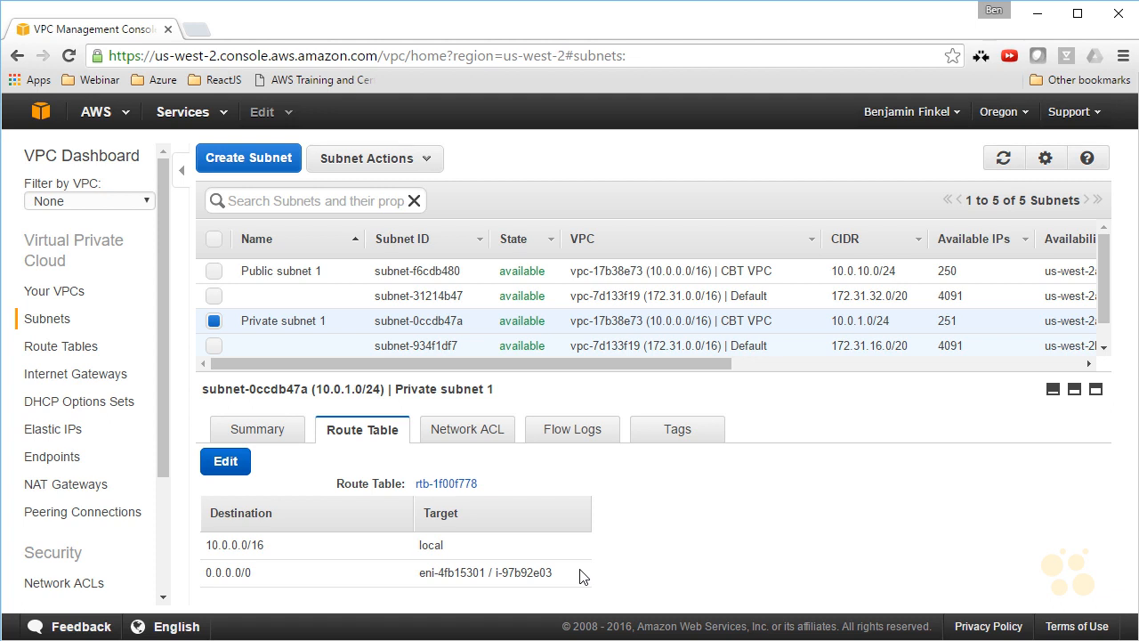
click(39, 115)
click(60, 211)
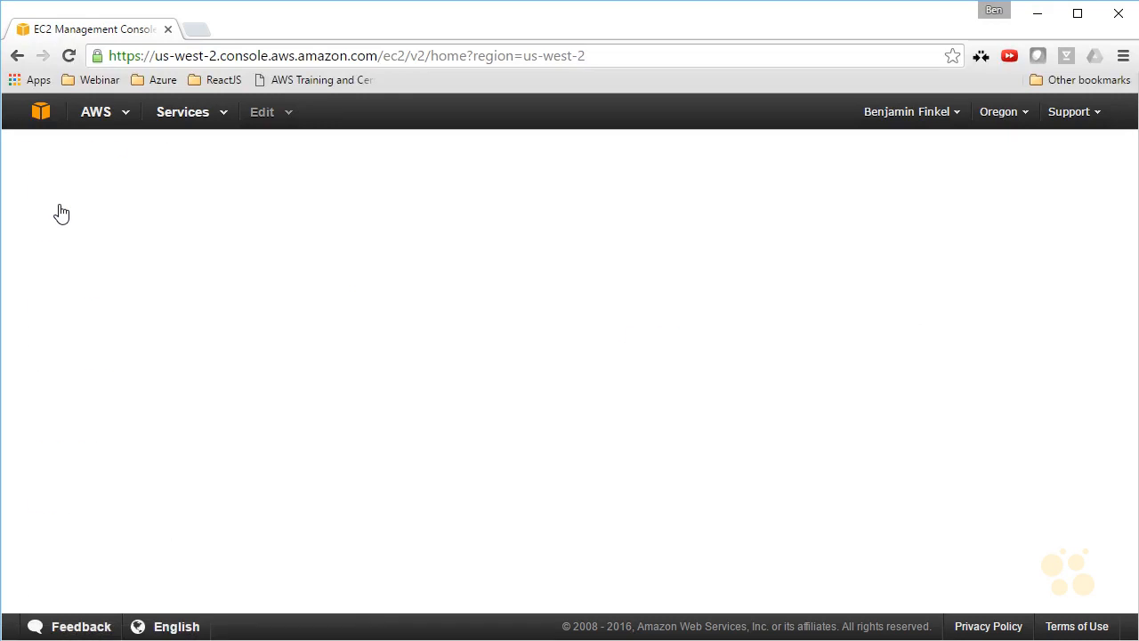
click(66, 284)
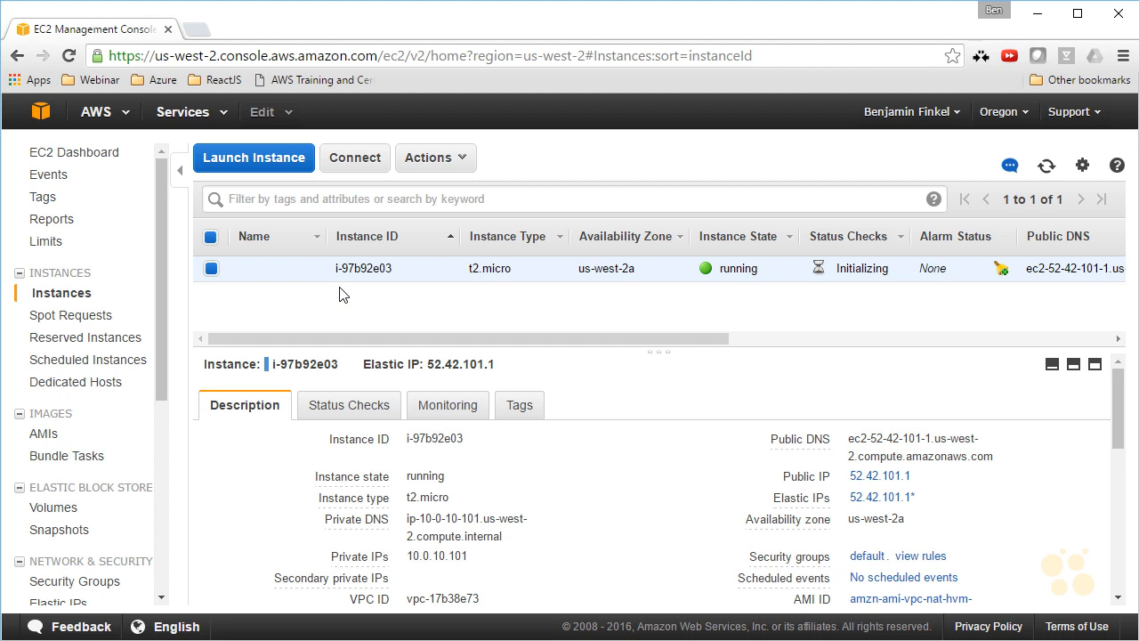
Return to the VPC service, view the VPC list and open the list of subnets.
click(40, 111)
scroll(106, 569, down, 2)
click(113, 590)
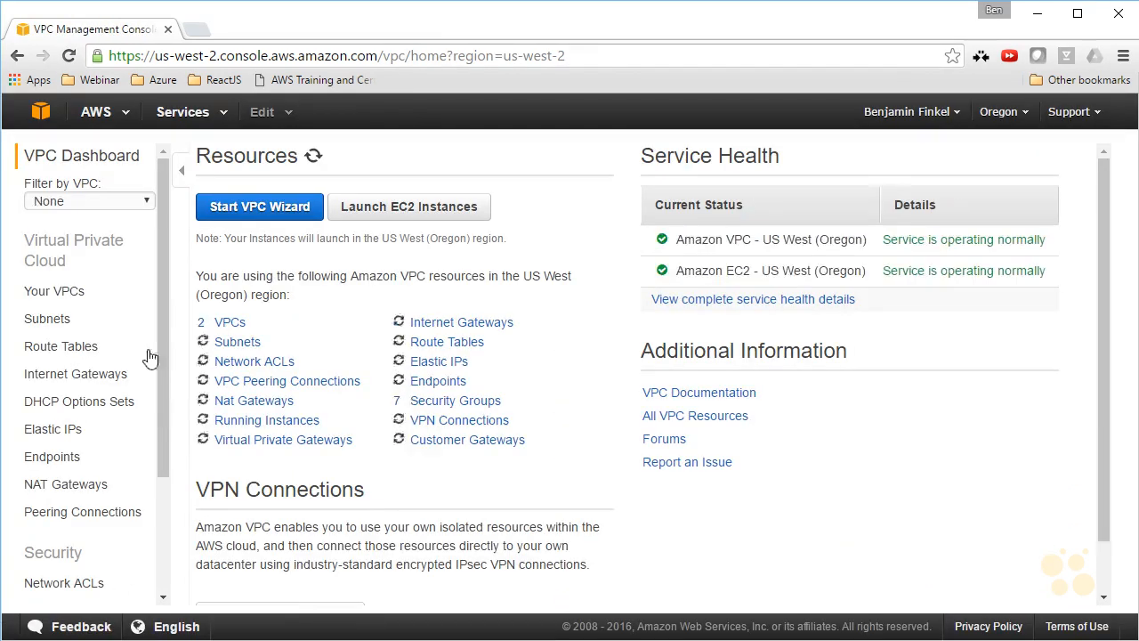
click(222, 324)
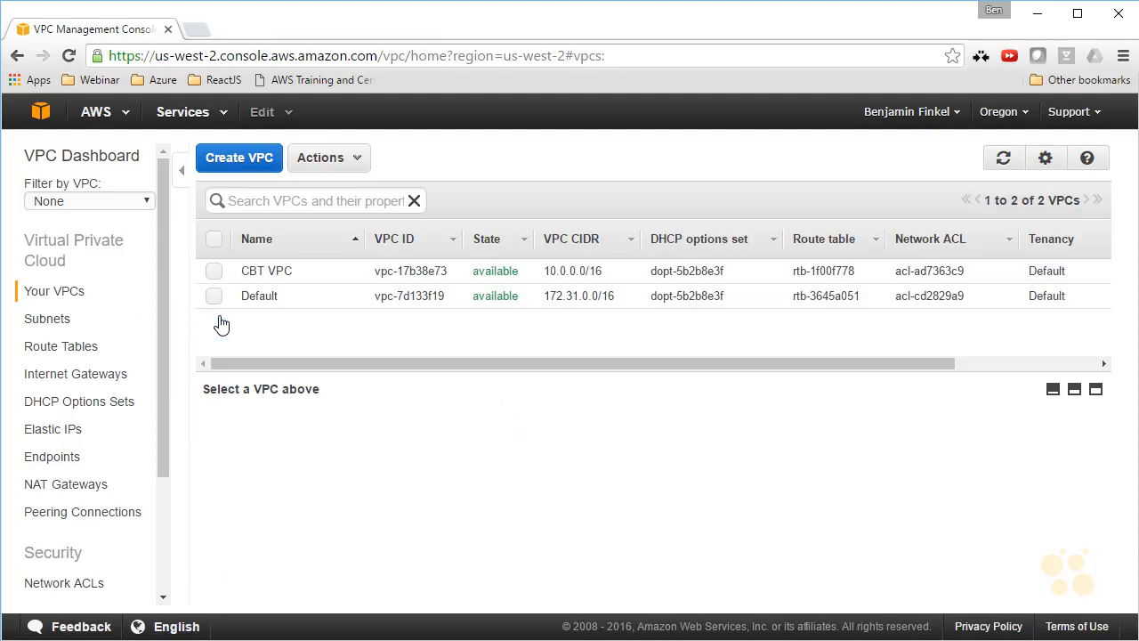
click(51, 317)
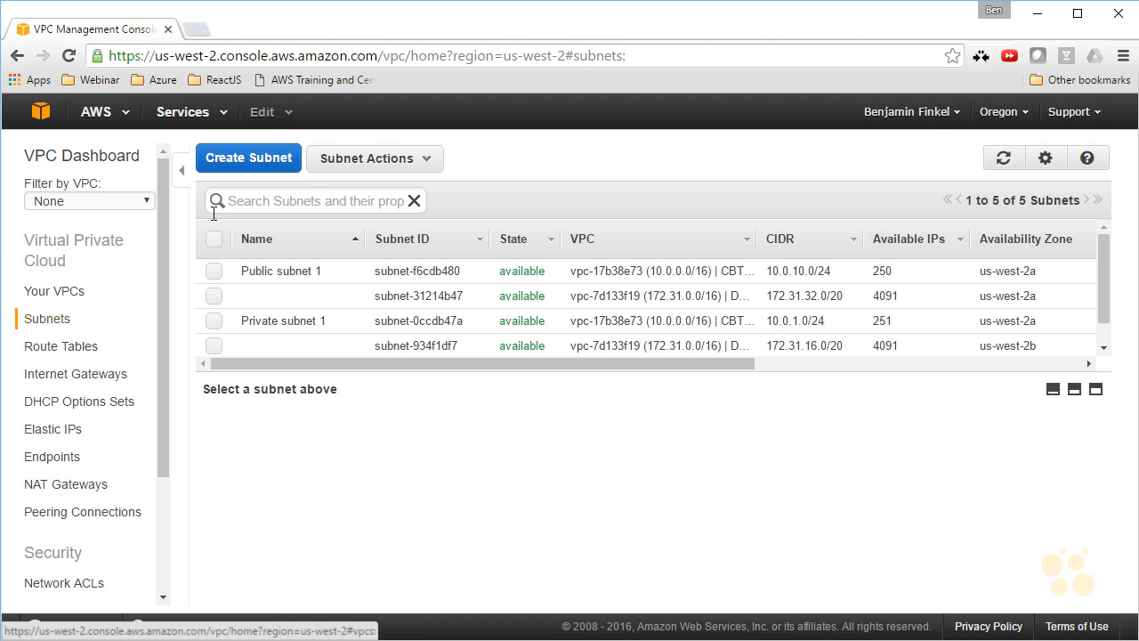
Start a new subnet in CBT VPC named Public subnet 2 in availability zone us-west-2b.
click(261, 162)
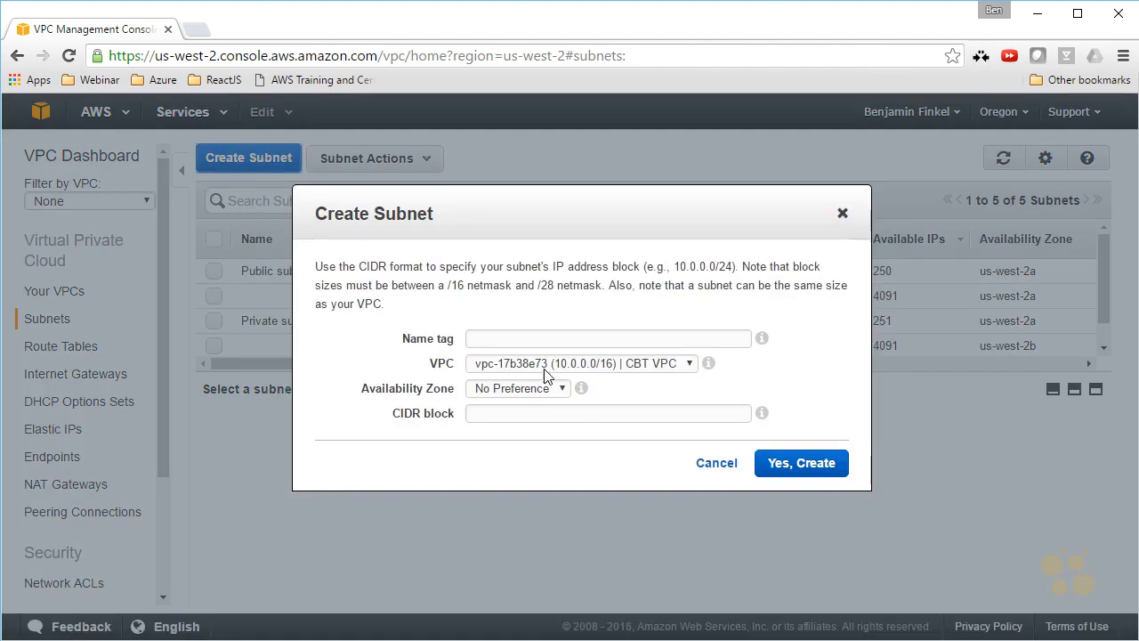
click(671, 338)
text(Public subnet 2)
key(Tab)
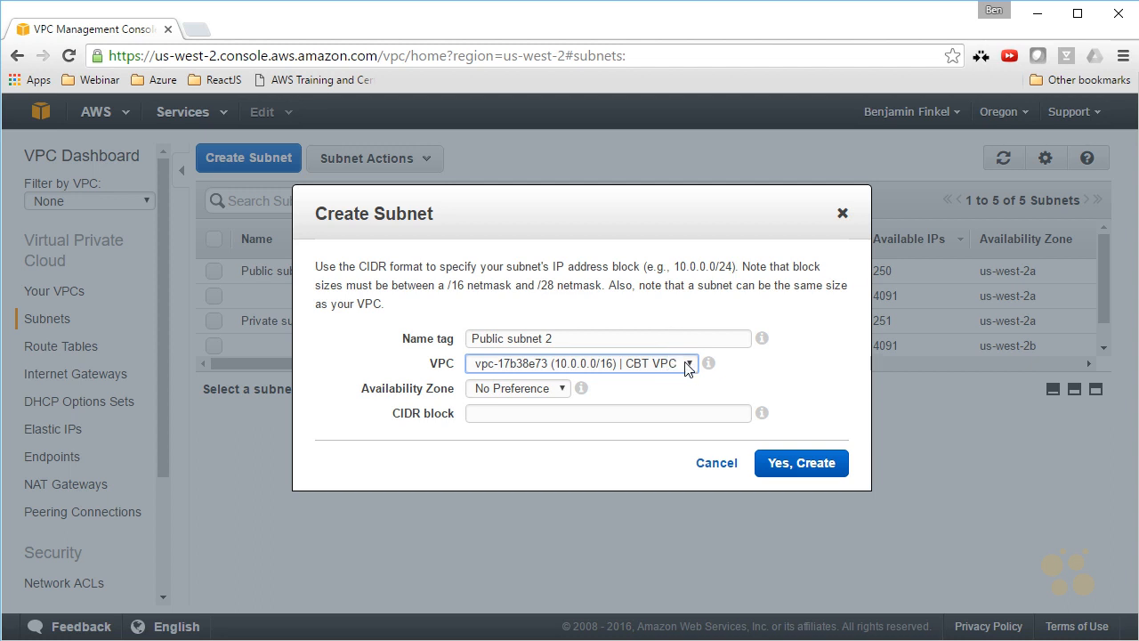
click(570, 394)
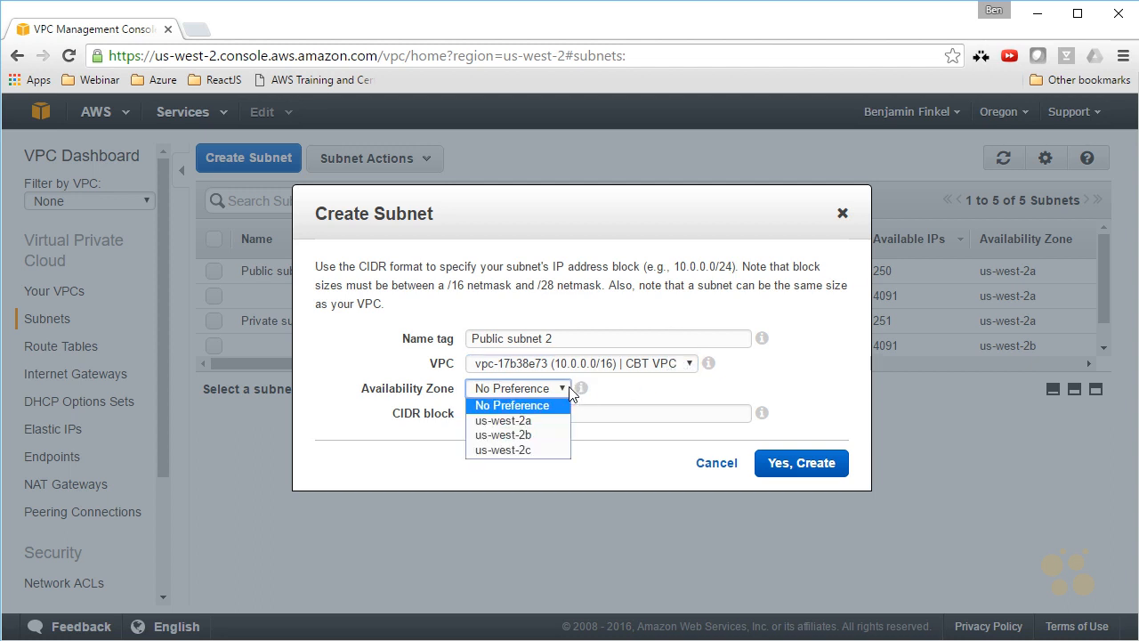
click(549, 436)
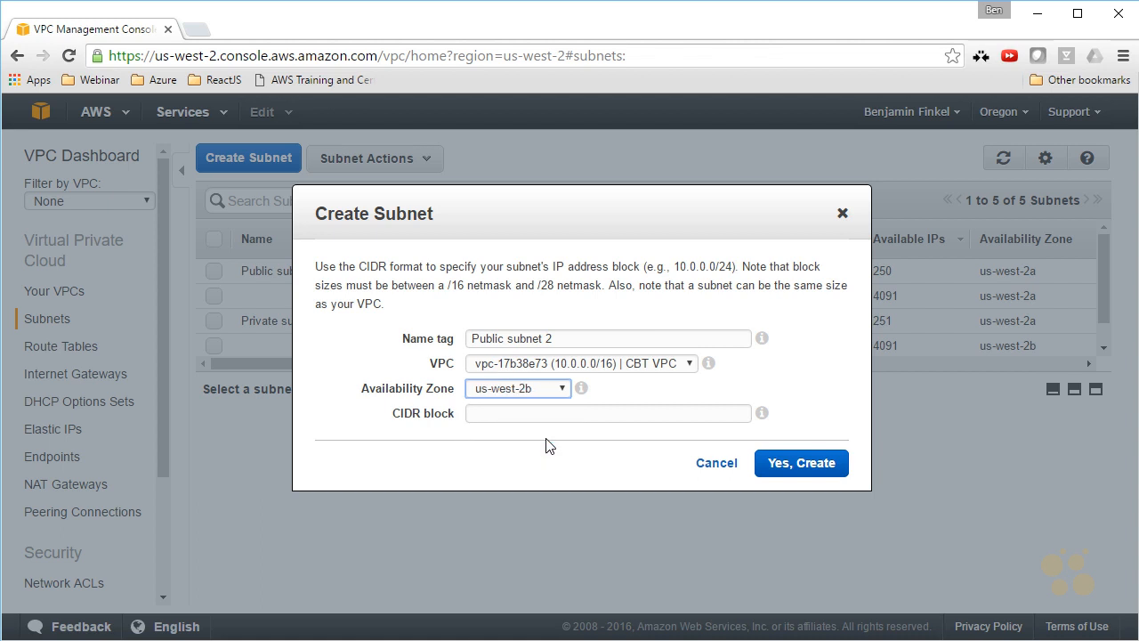
Set the new subnet's CIDR block to 10.0.20.0/24 and create the subnet.
click(528, 418)
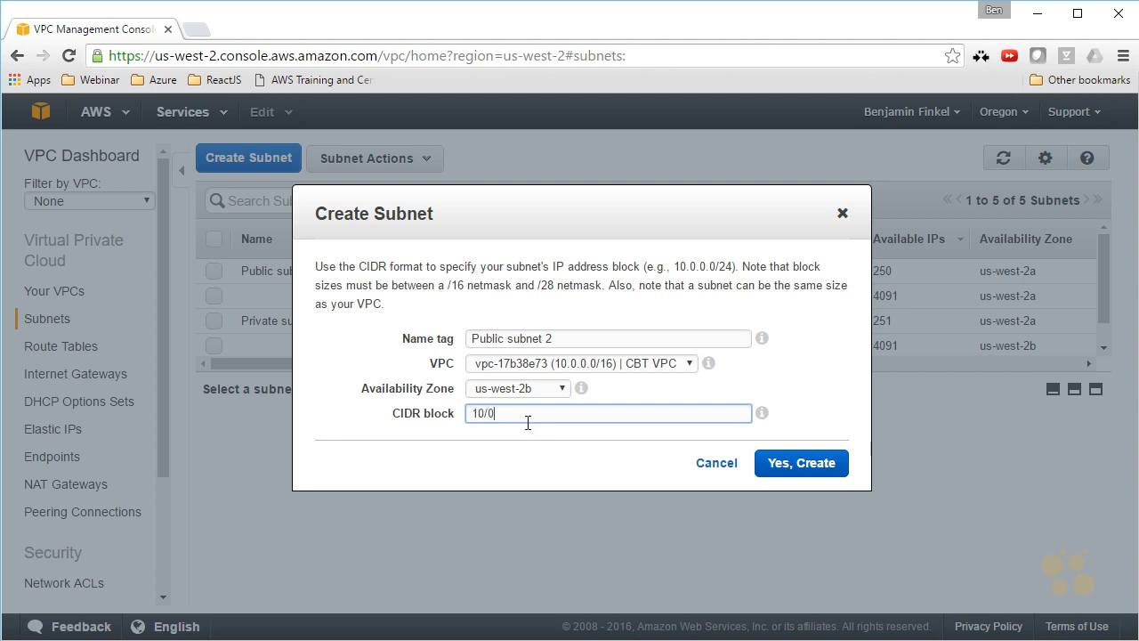
text(10/0.20.0/24)
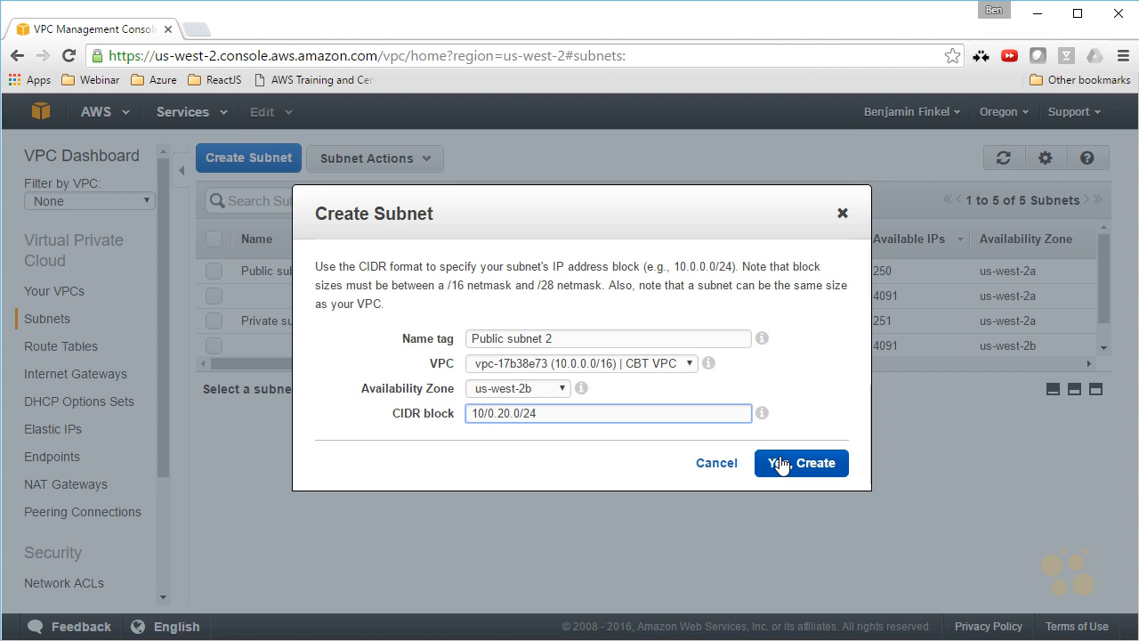
click(781, 464)
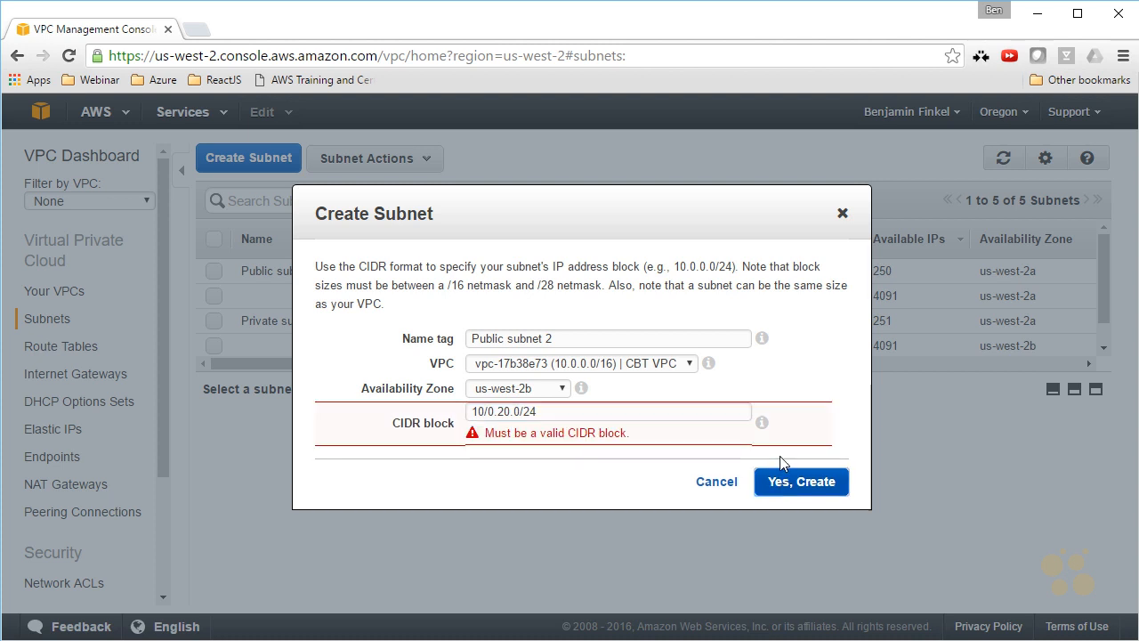
click(490, 414)
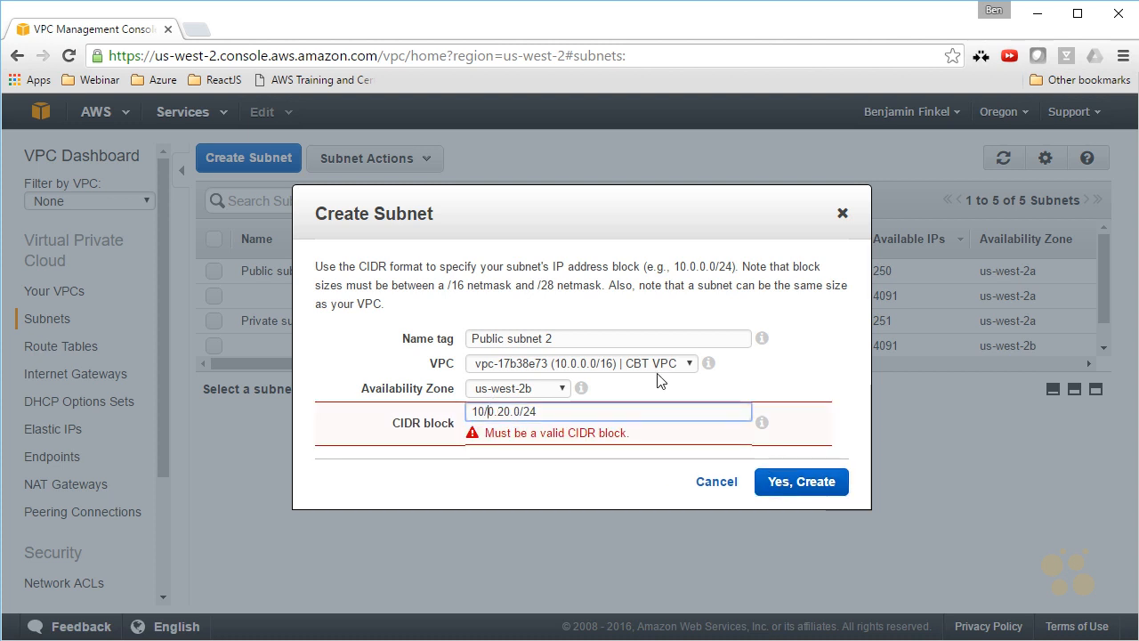
key(BackSpace)
text(.)
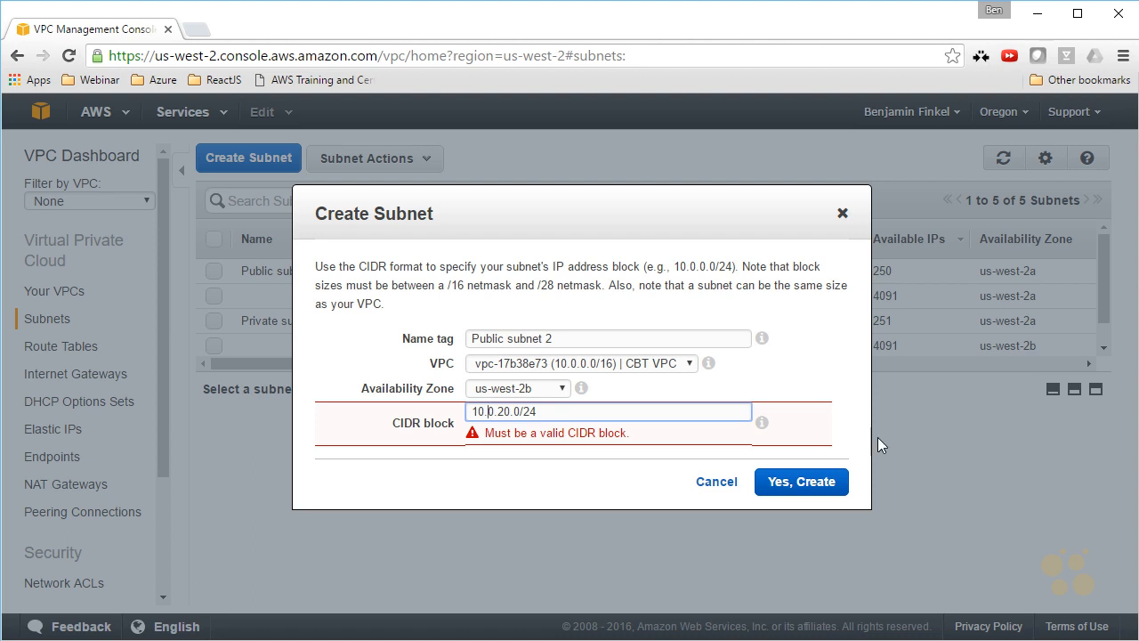
click(832, 481)
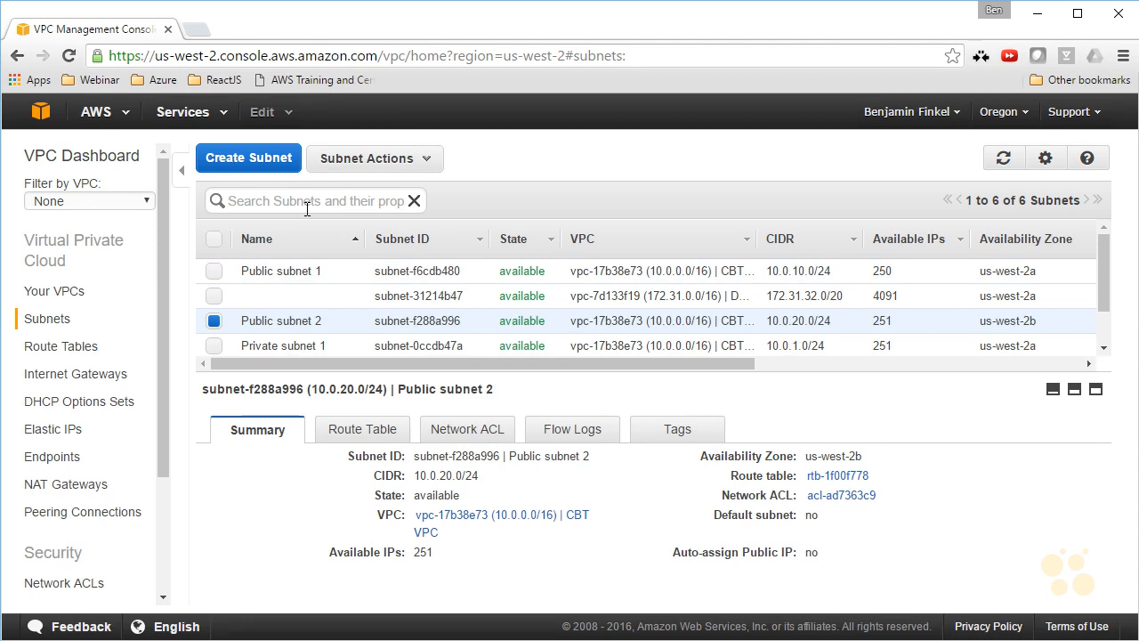
Create a subnet named Private subnet 2 in CBT VPC, availability zone us-west-2b, with CIDR block 10.0.2.0/24.
click(281, 159)
click(490, 342)
text(Private subnet 2)
key(Tab)
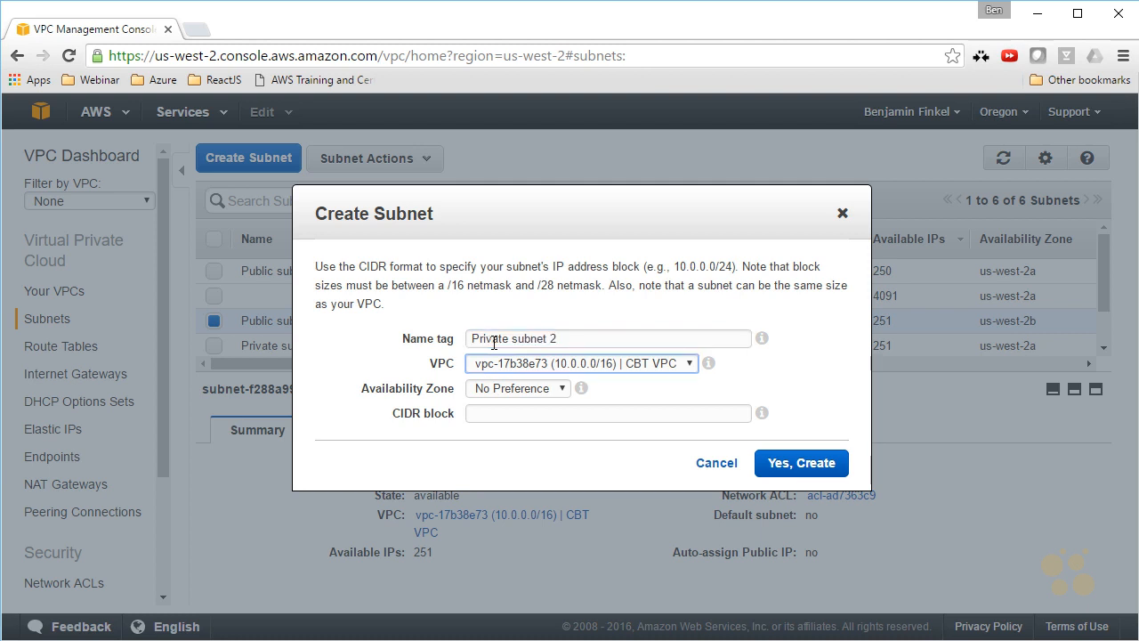
click(550, 388)
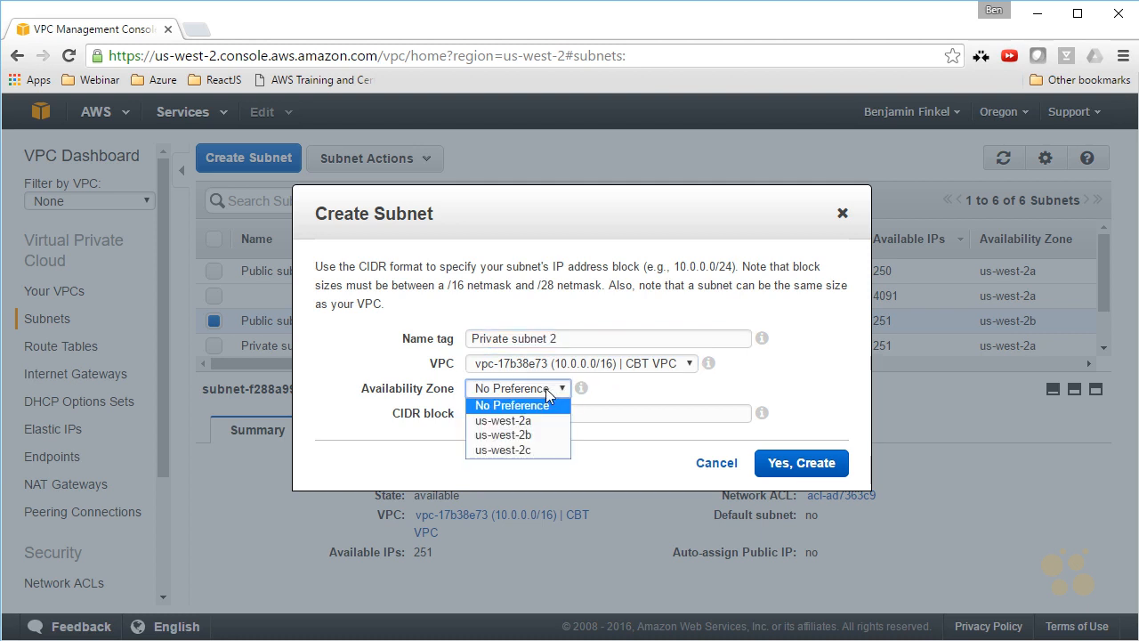
click(548, 437)
click(555, 412)
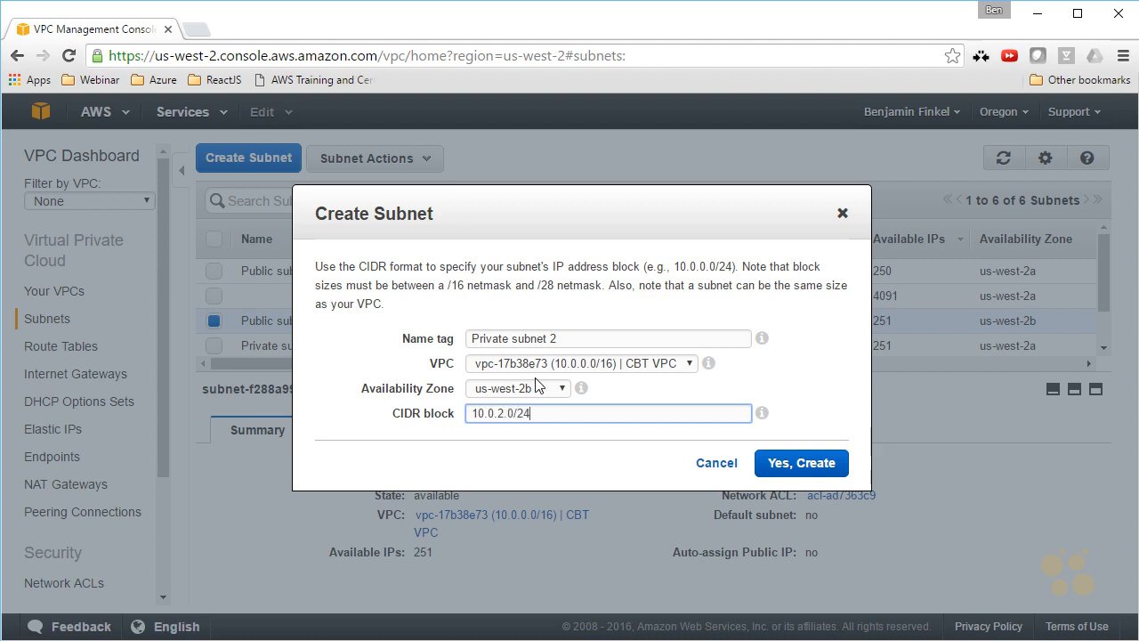
click(800, 465)
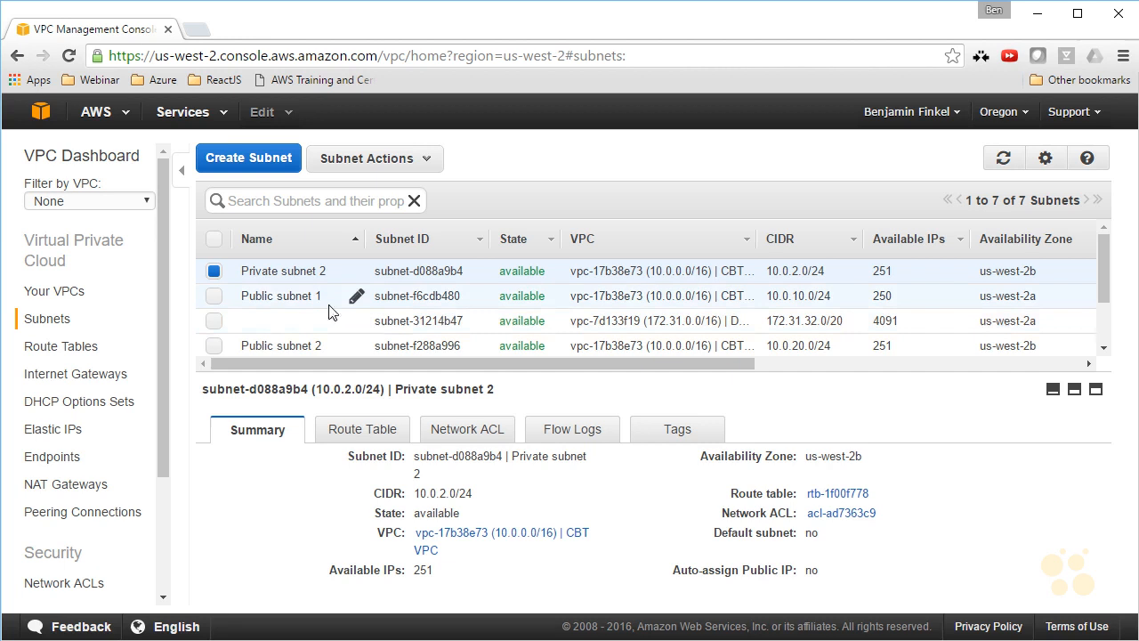
Compare the route tables of Private subnet 2 and Public subnet 2, briefly opening the latter's linked route table.
click(361, 421)
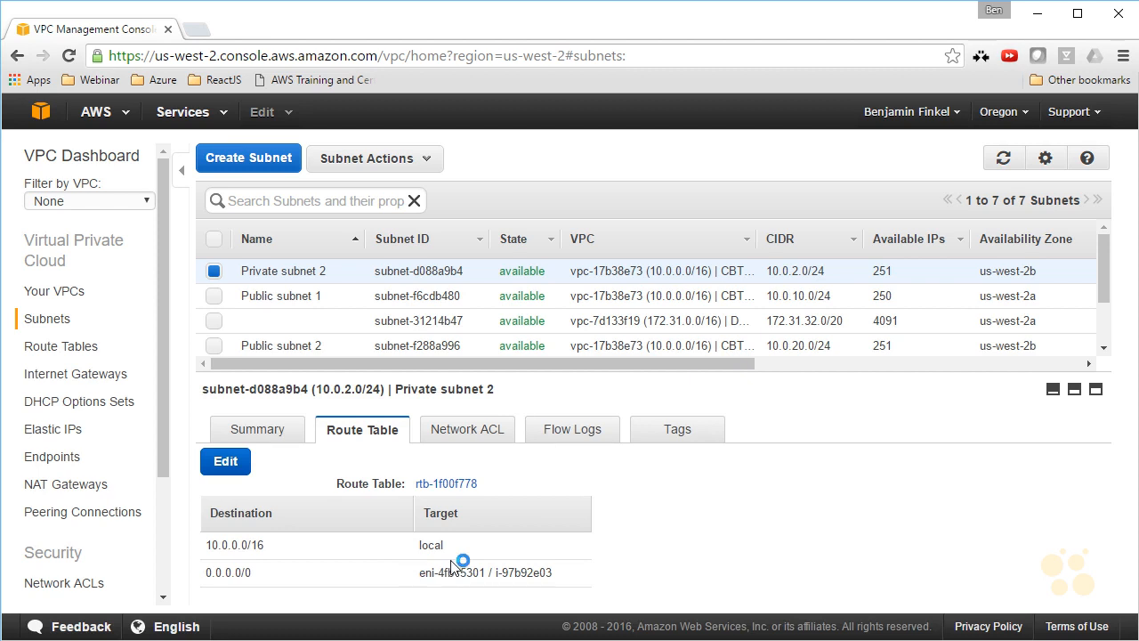
click(311, 345)
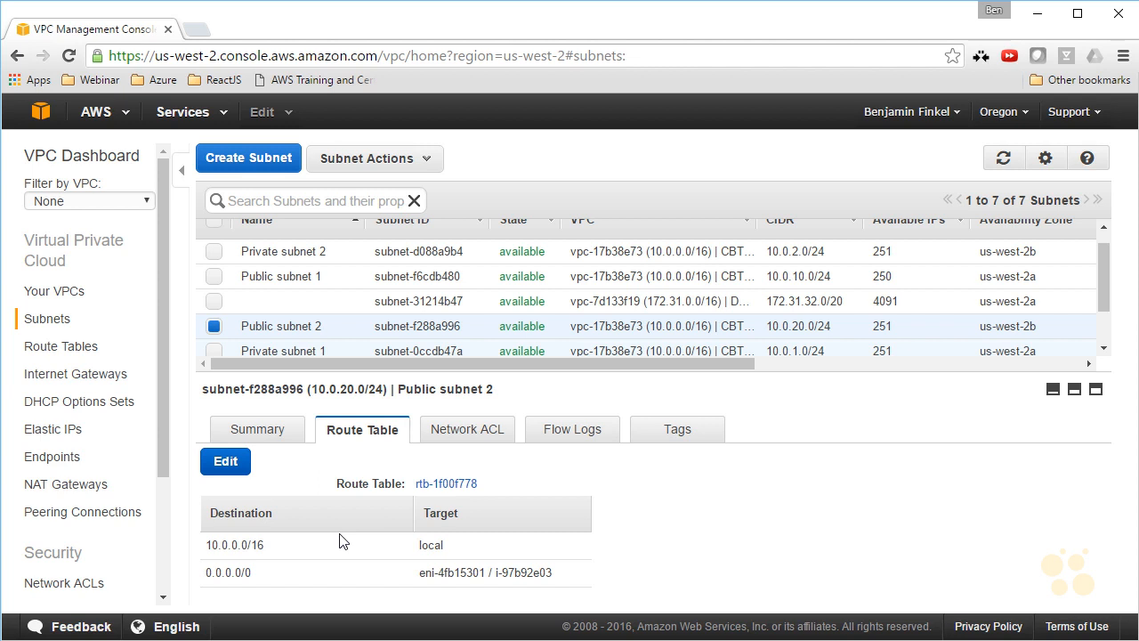
click(452, 484)
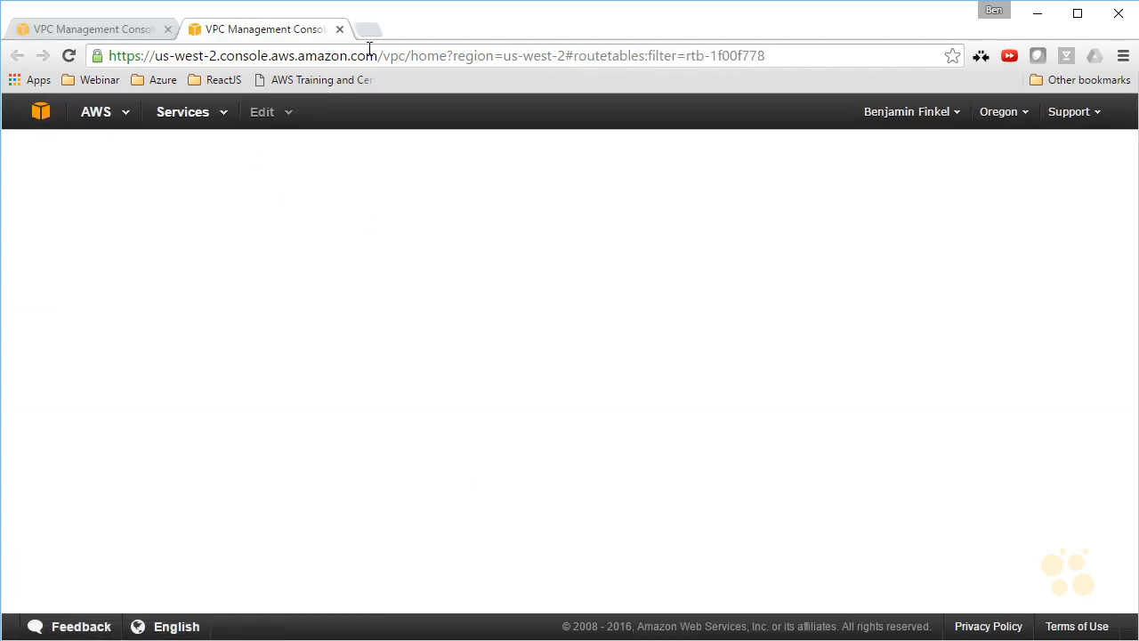
click(339, 29)
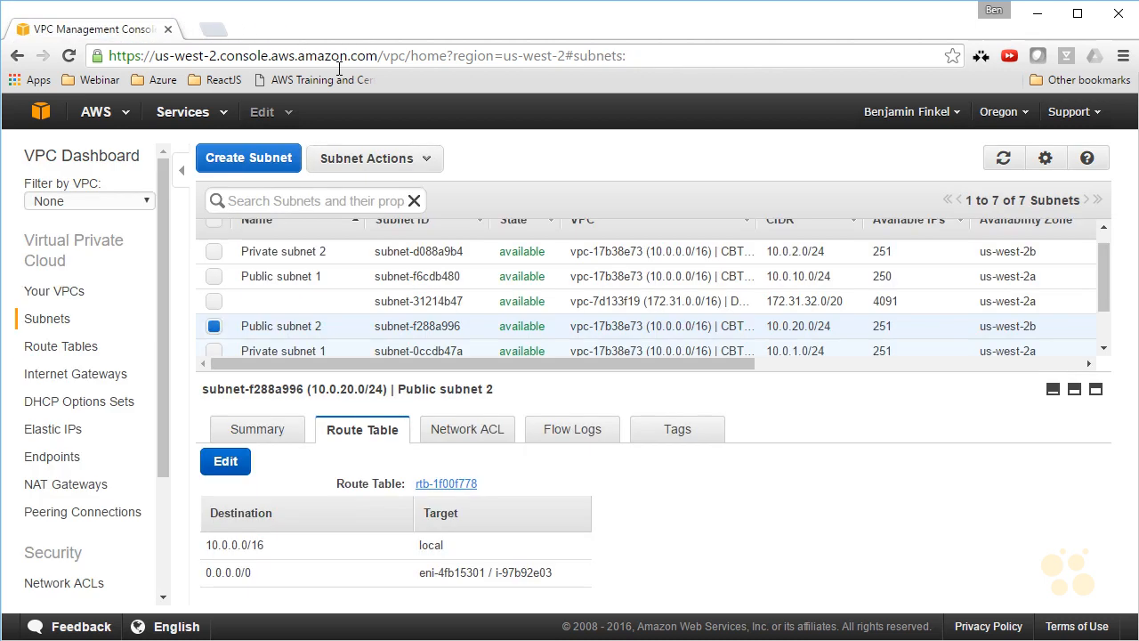
Change the route table of Public subnet 2 to rtb-1d00f77a and save the association.
click(233, 467)
click(474, 505)
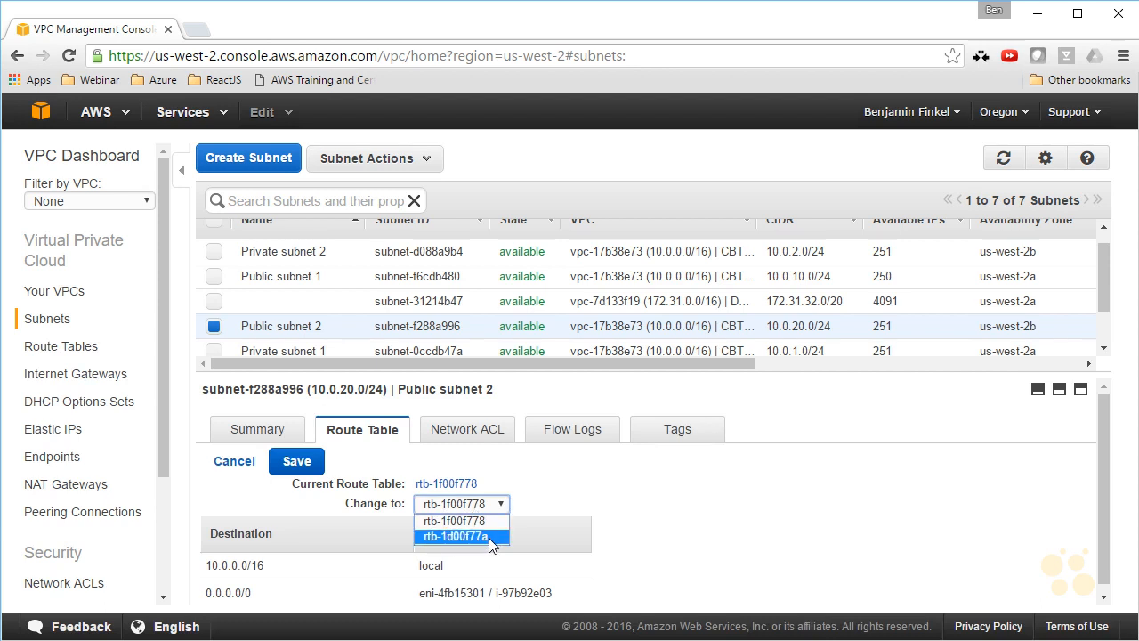
click(490, 537)
click(288, 462)
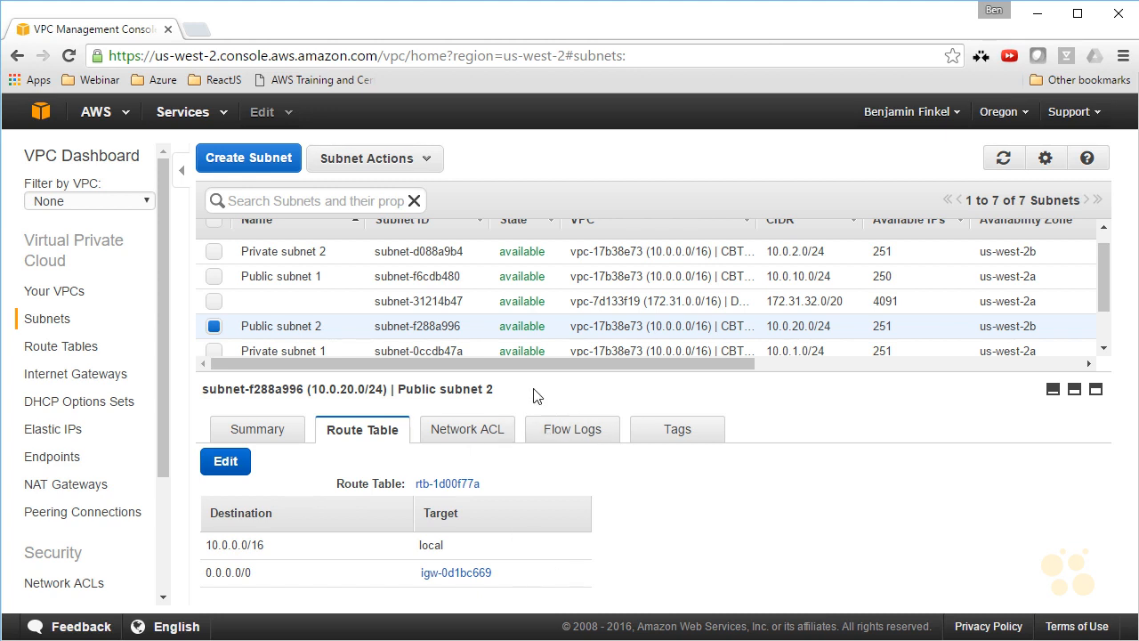
Start launching an EC2 instance with Amazon Linux AMI 2016.03.3 (HVM) and type t2.micro, continuing to the instance details.
click(40, 114)
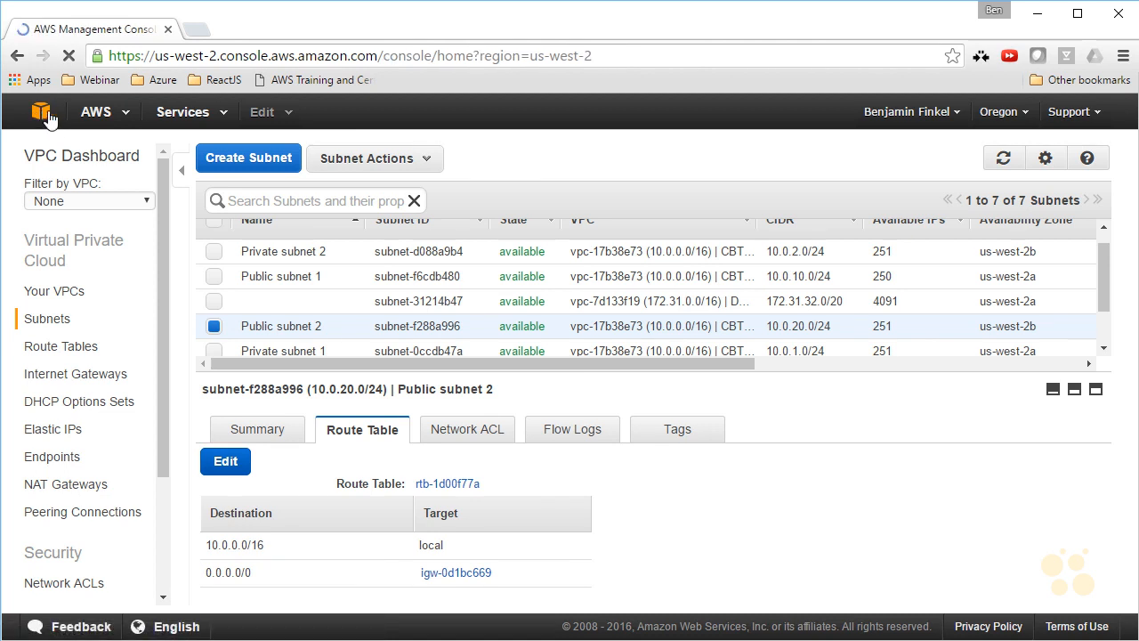
click(98, 209)
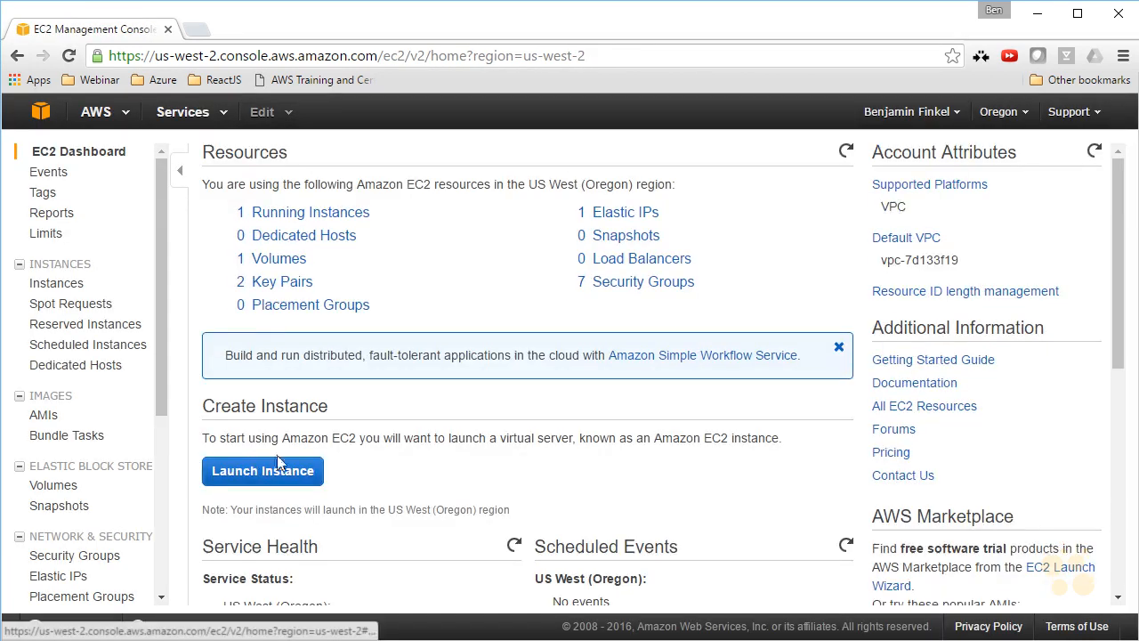
click(278, 470)
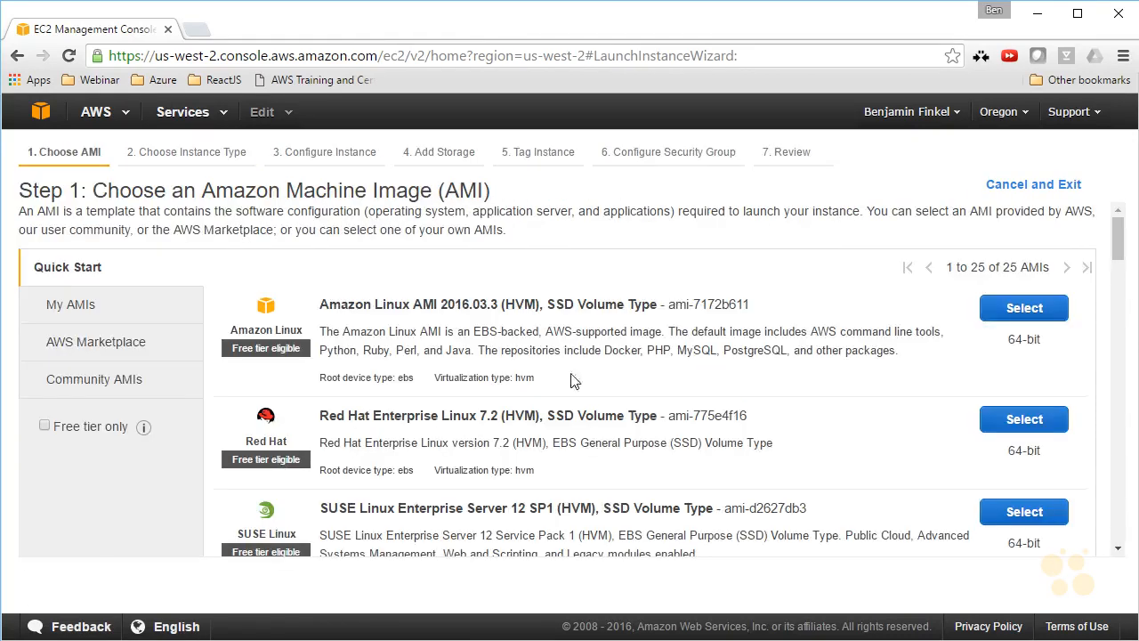
click(1011, 311)
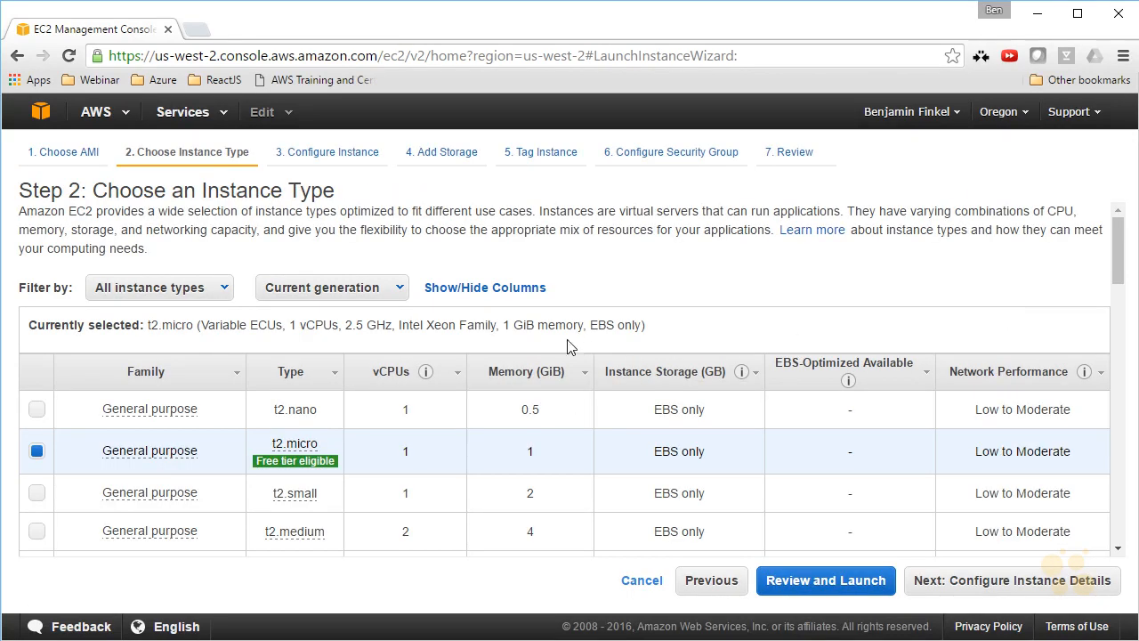
click(935, 579)
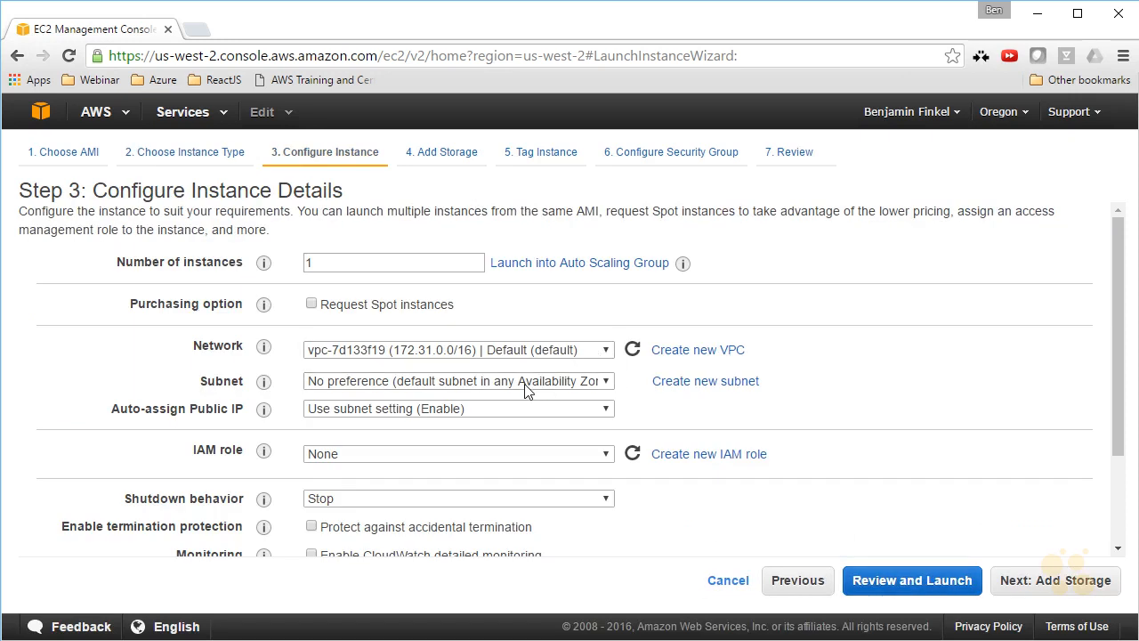
Set the instance's network to CBT VPC and its subnet to Public subnet 1 (10.0.10.0/24).
click(597, 354)
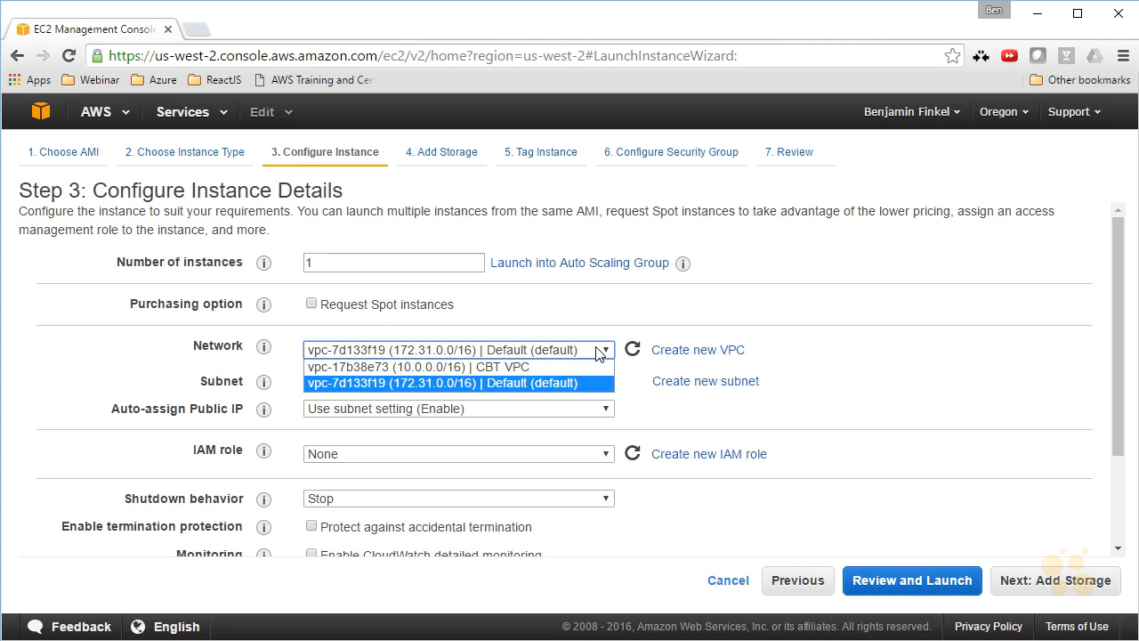
click(508, 367)
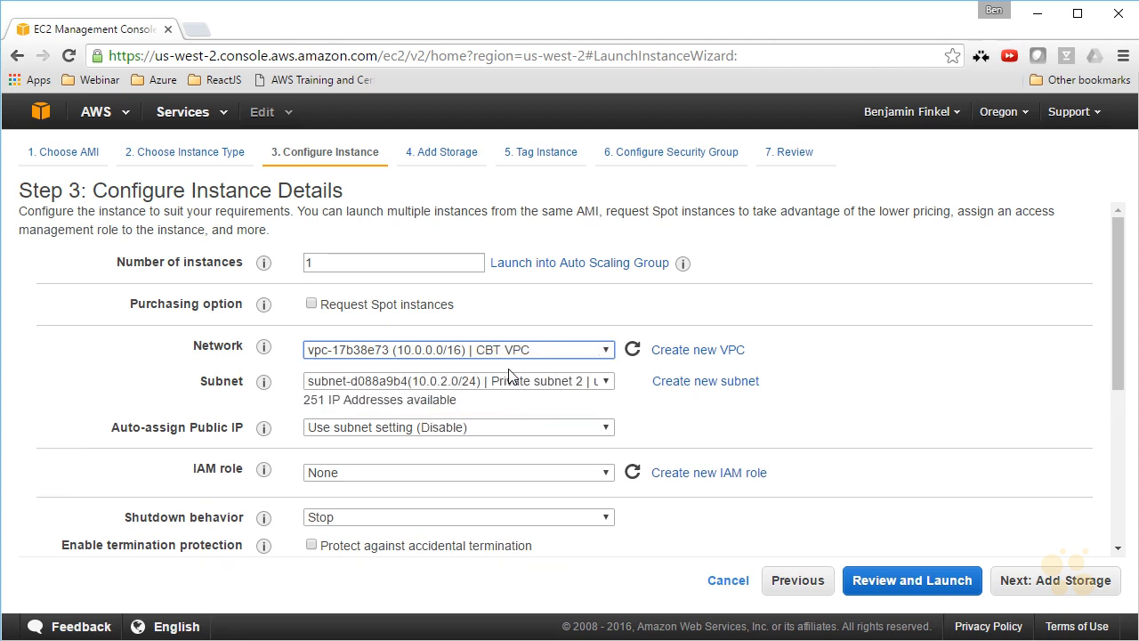
click(577, 382)
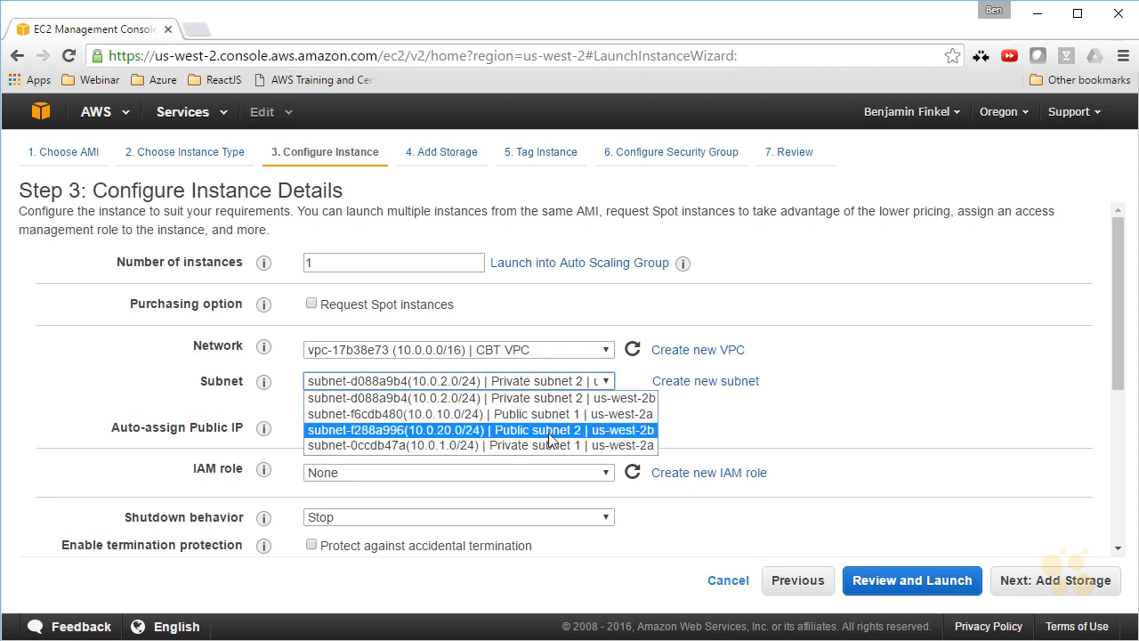
click(555, 412)
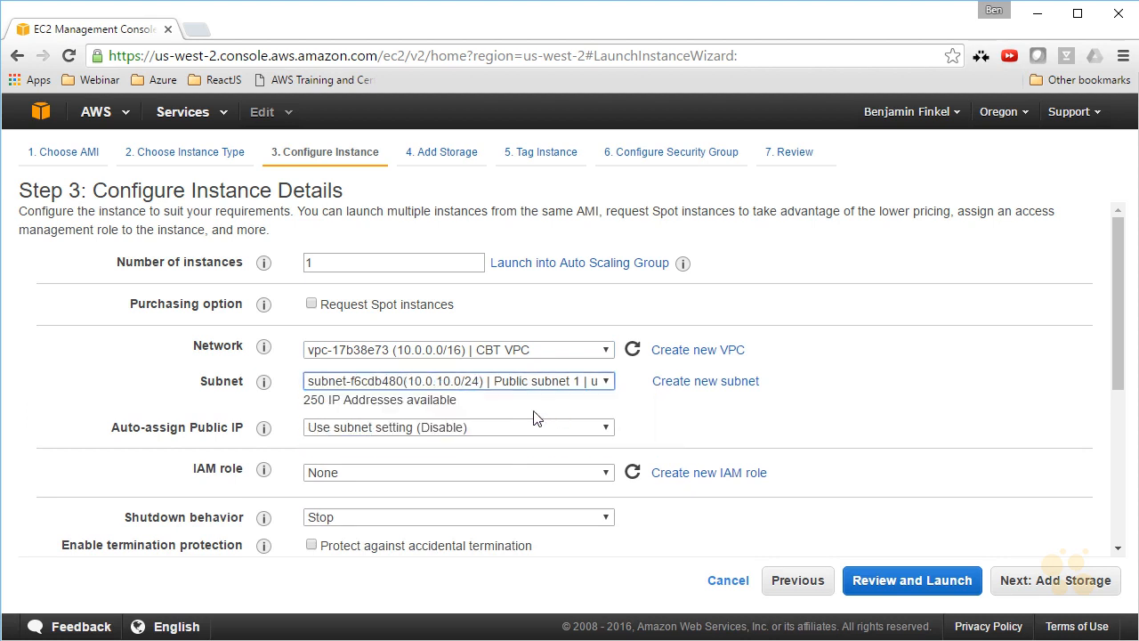
Enable Auto-assign Public IP and paste the bash script that installs Apache, PHP and MySQL as text into the instance's user data.
click(494, 434)
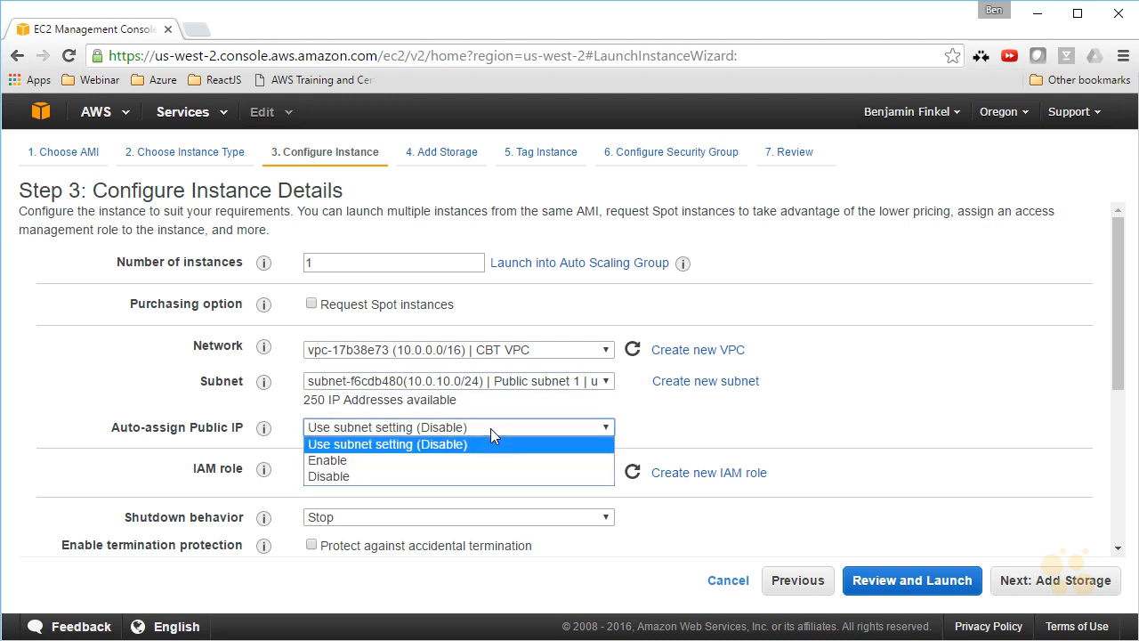
click(378, 461)
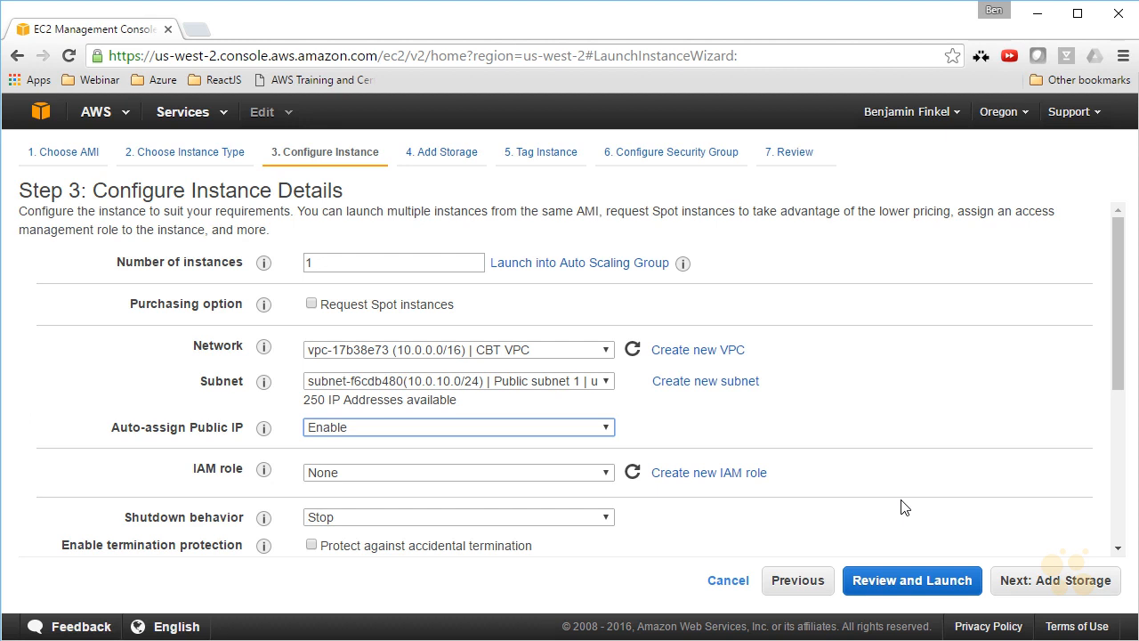
scroll(901, 508, down, 3)
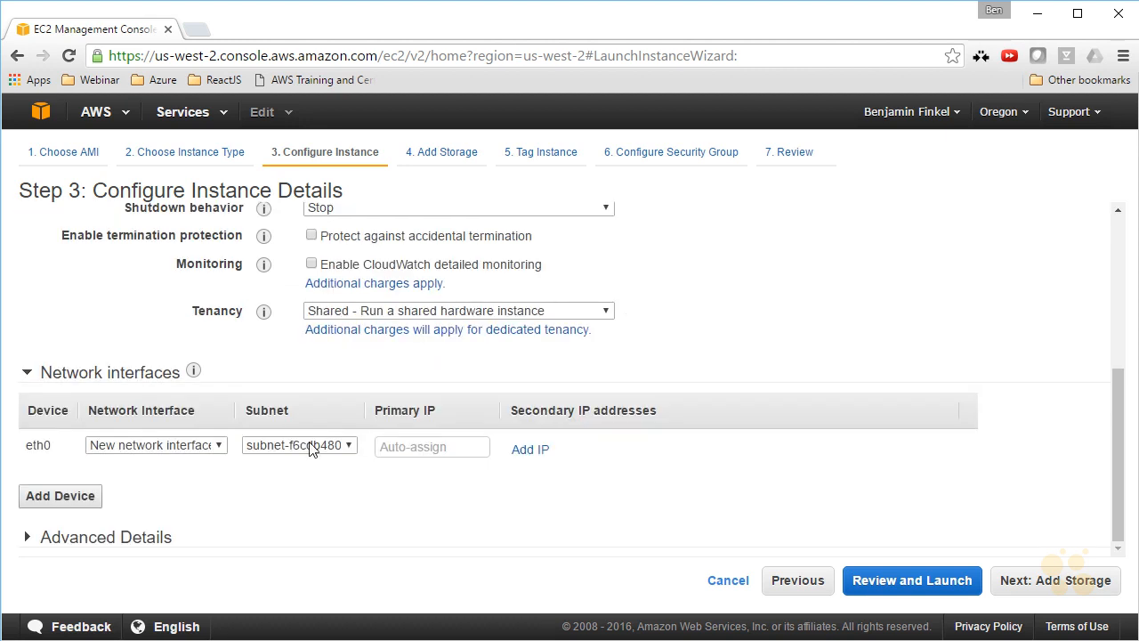
scroll(447, 531, down, 2)
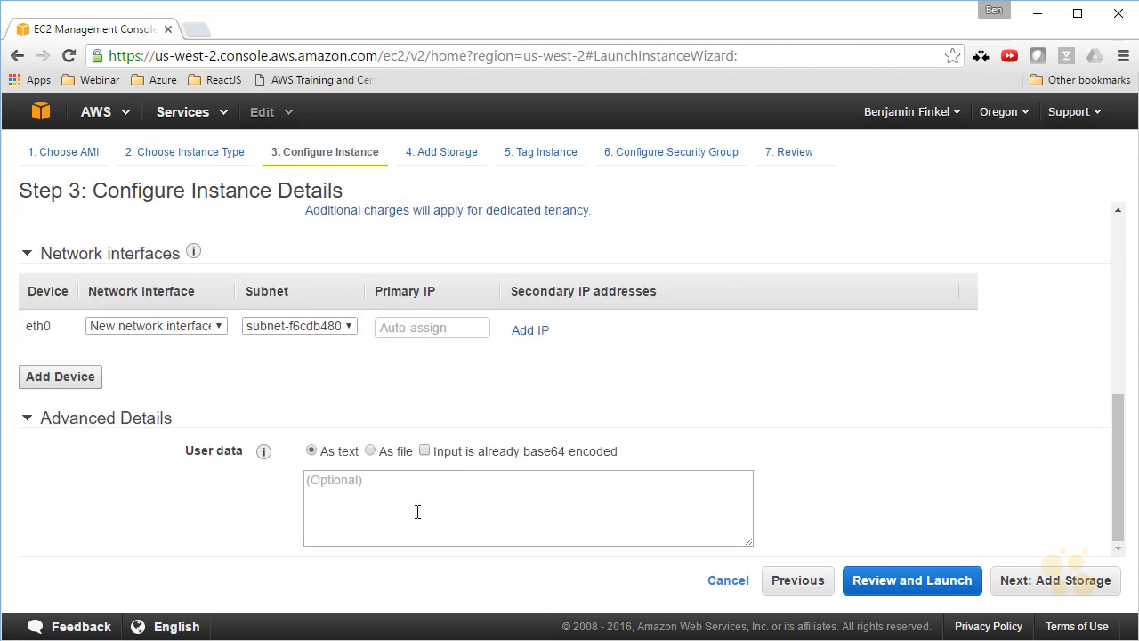
key(ctrl+v)
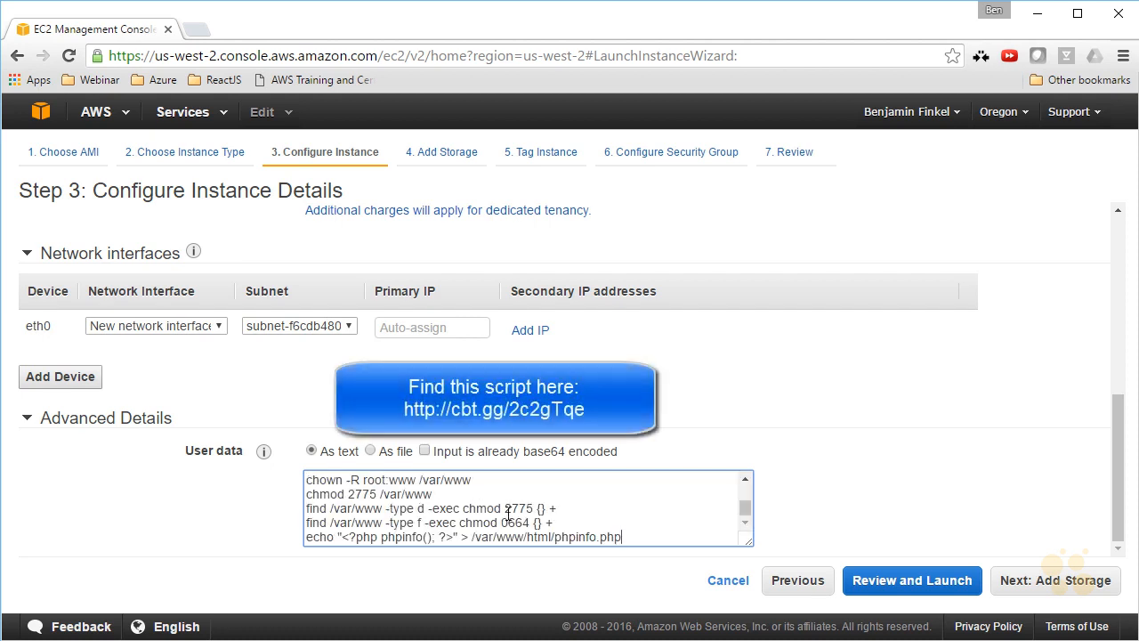
scroll(526, 514, up, 5)
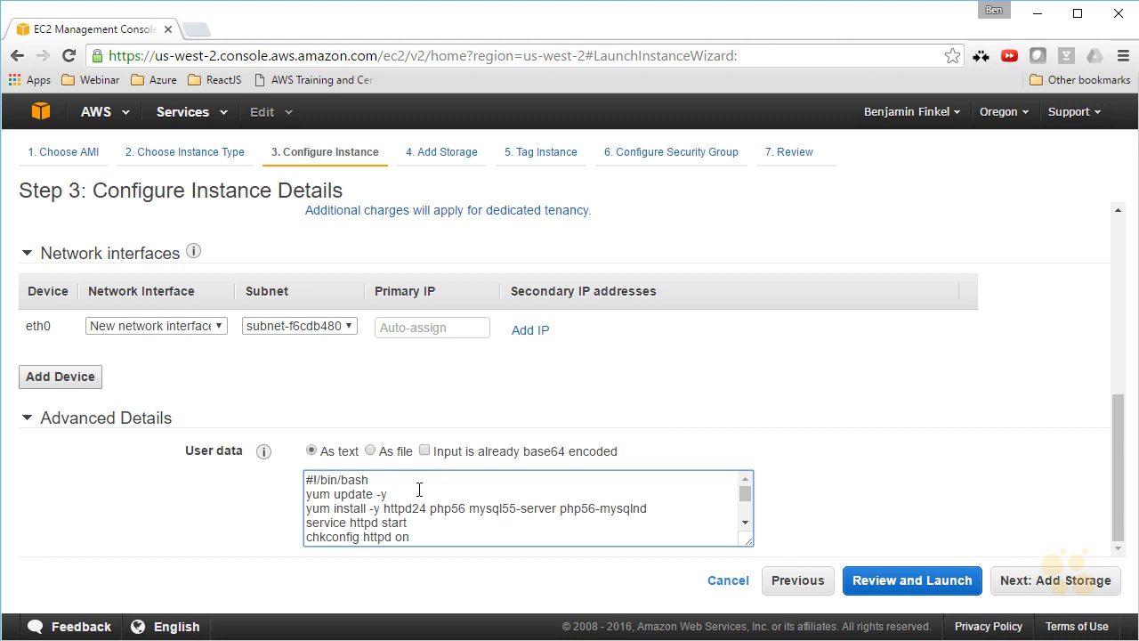
Keep the default storage and tag settings and continue to the security group configuration.
click(1026, 580)
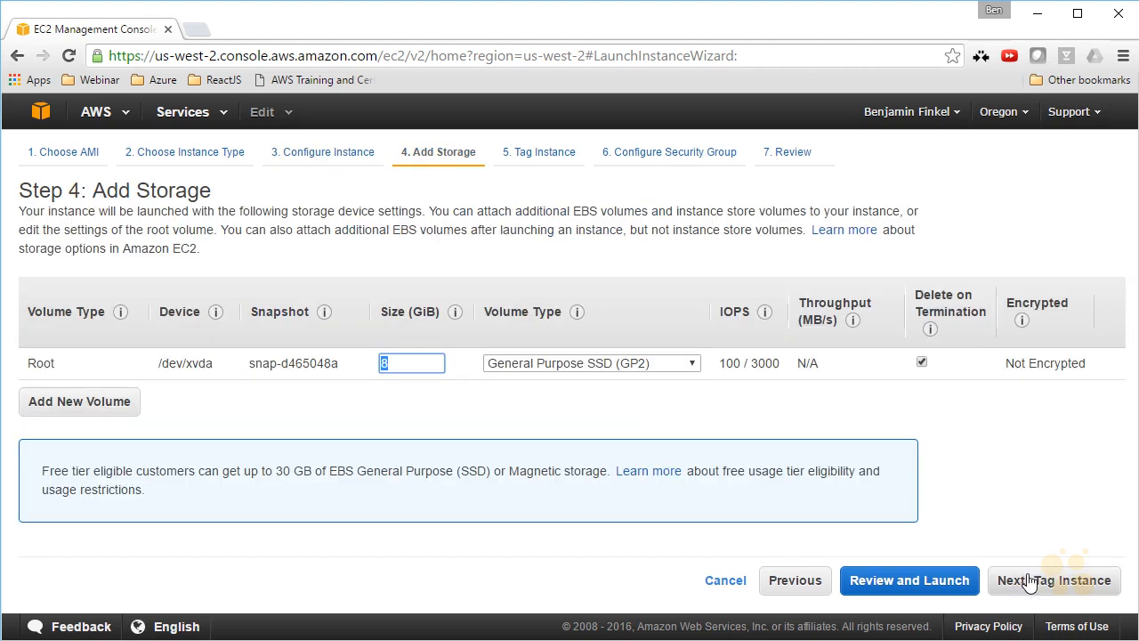
click(1028, 581)
click(1028, 583)
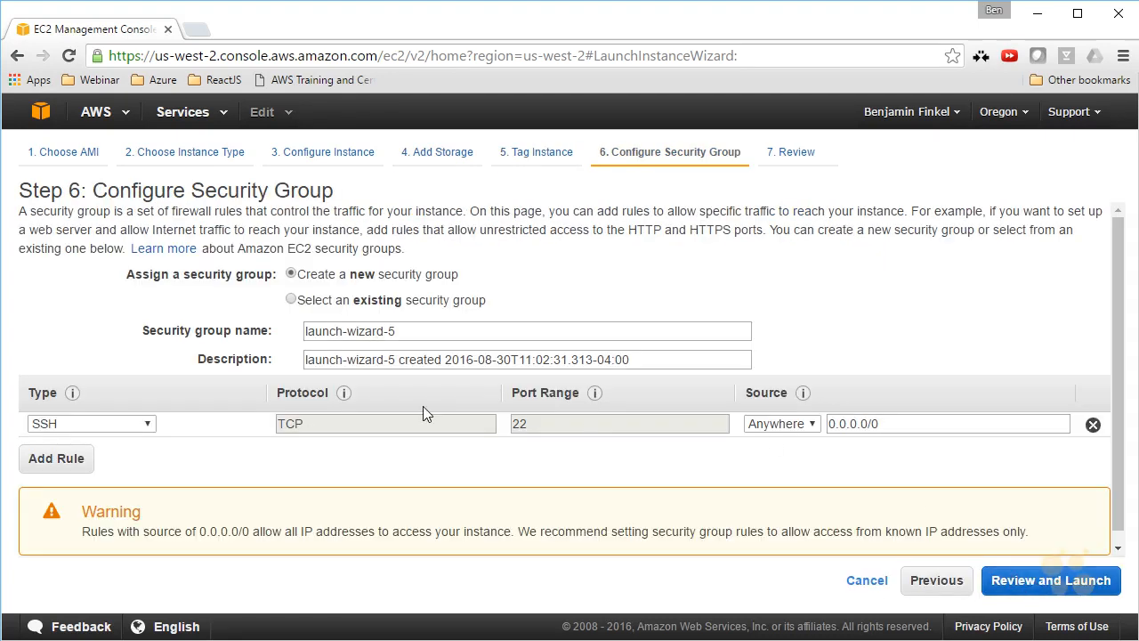
Keep creating a new security group, launch-wizard-5, and add an HTTP rule for port 80 from anywhere alongside SSH.
click(386, 304)
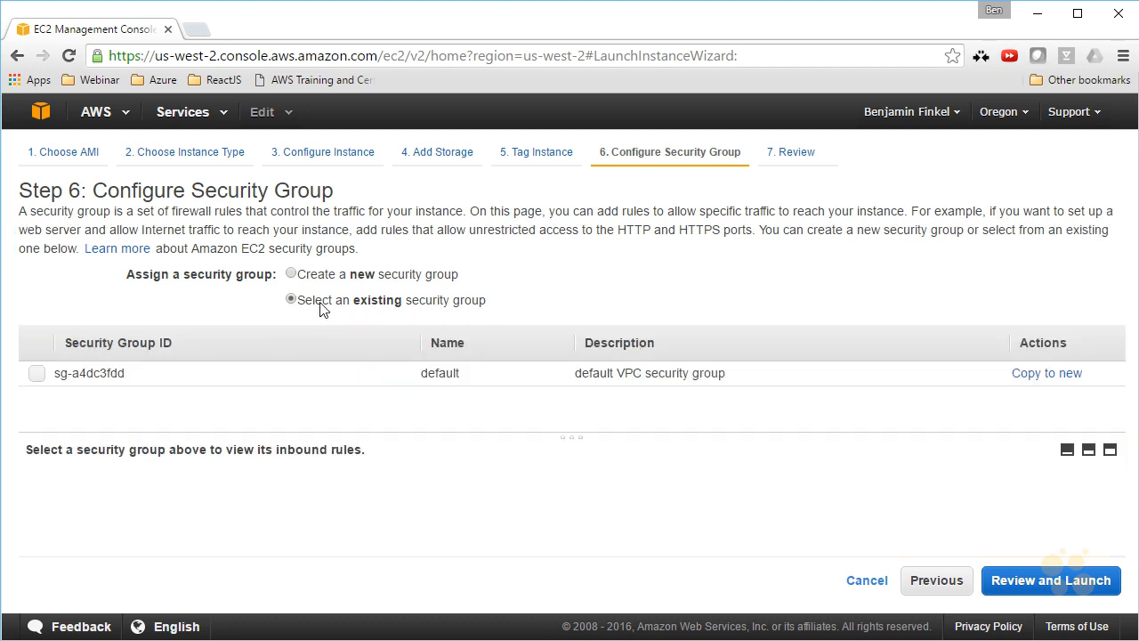
click(337, 275)
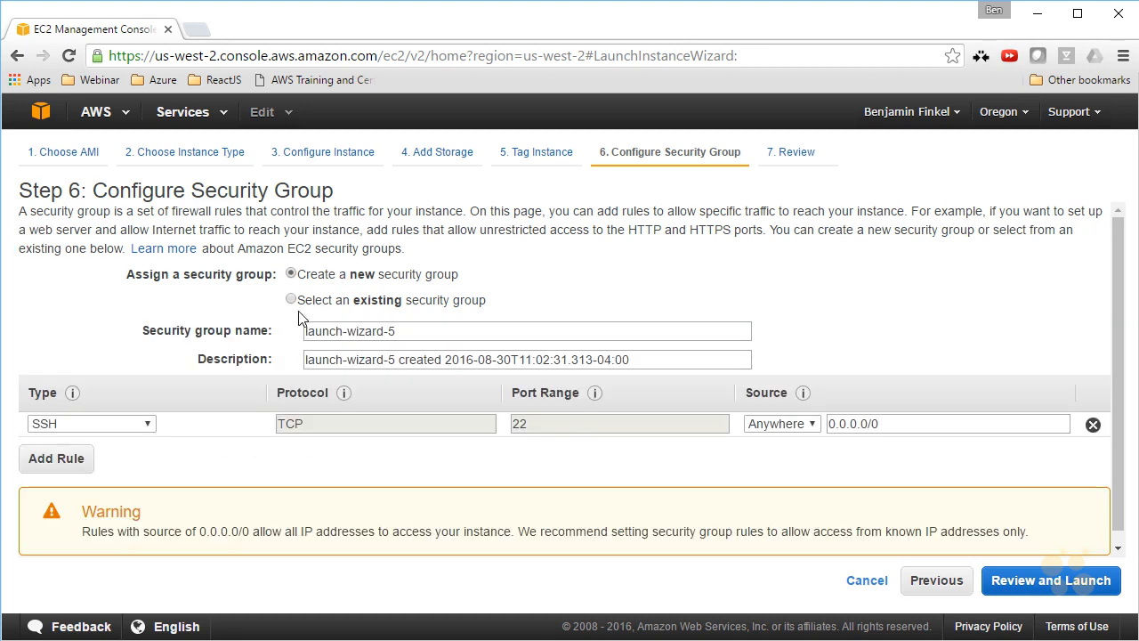
click(56, 459)
click(128, 449)
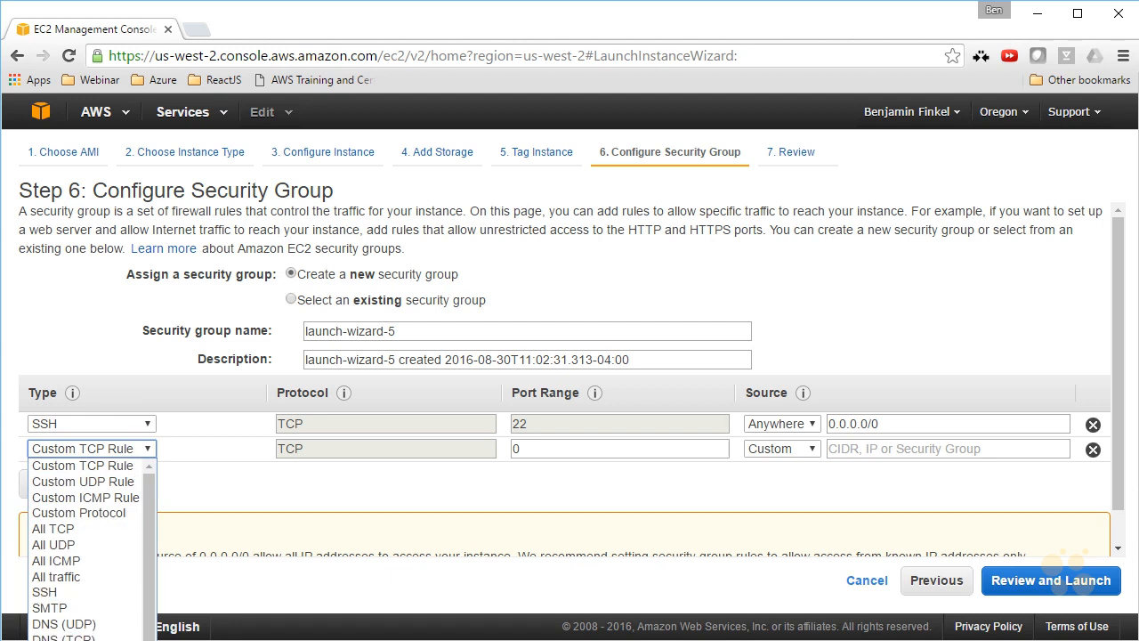
click(71, 640)
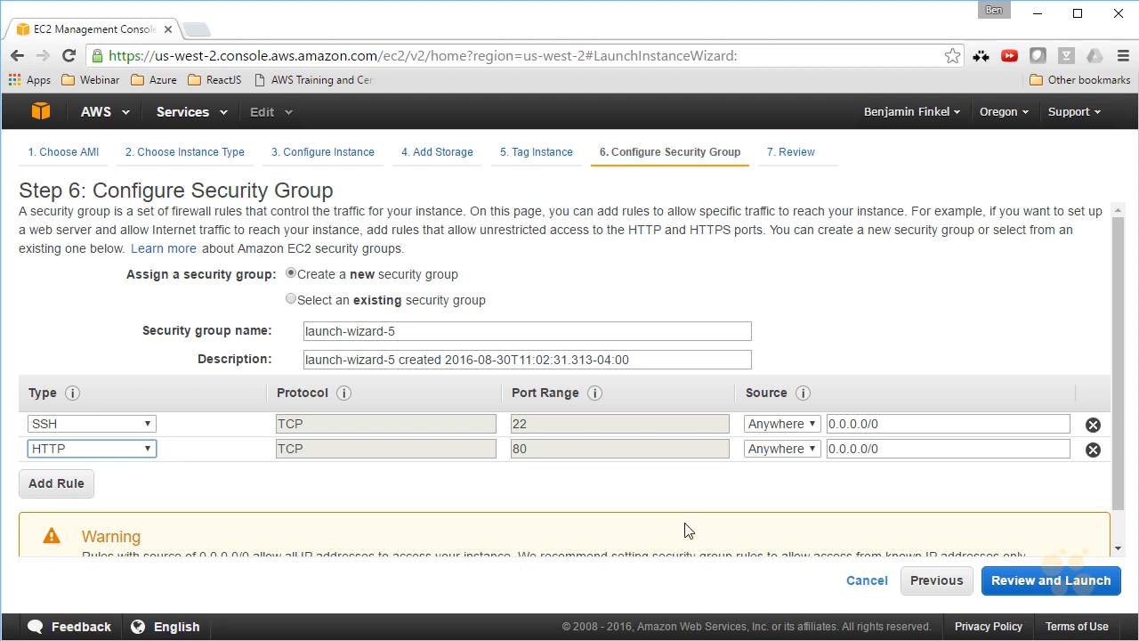
Review and launch the instance with the preselected existing key pair, acknowledging access to its private key file.
click(1012, 581)
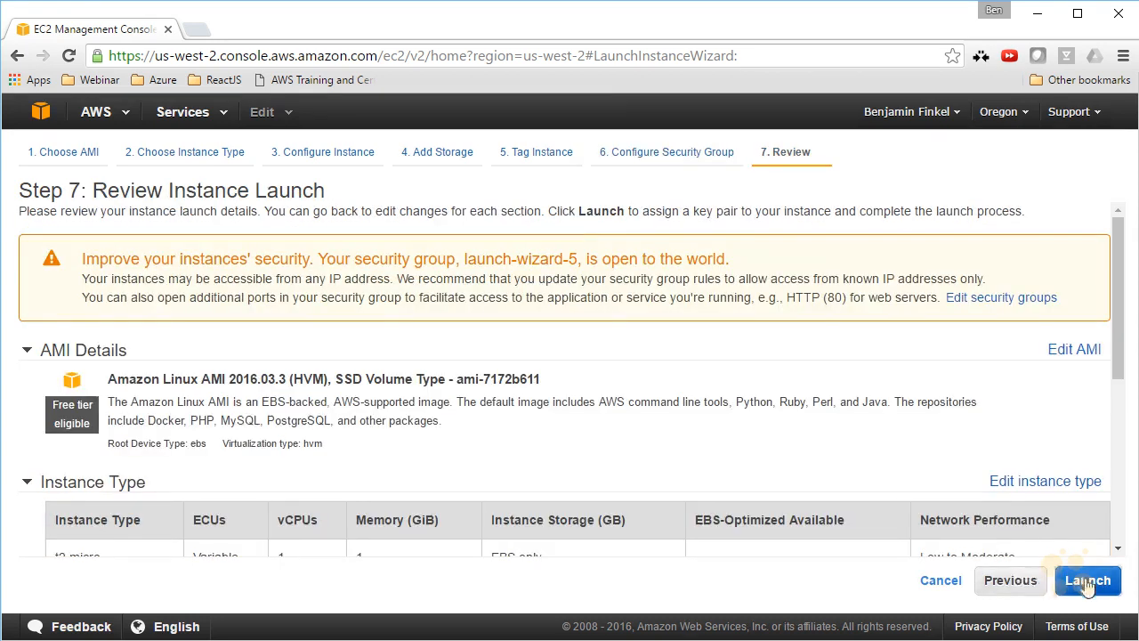
click(1087, 582)
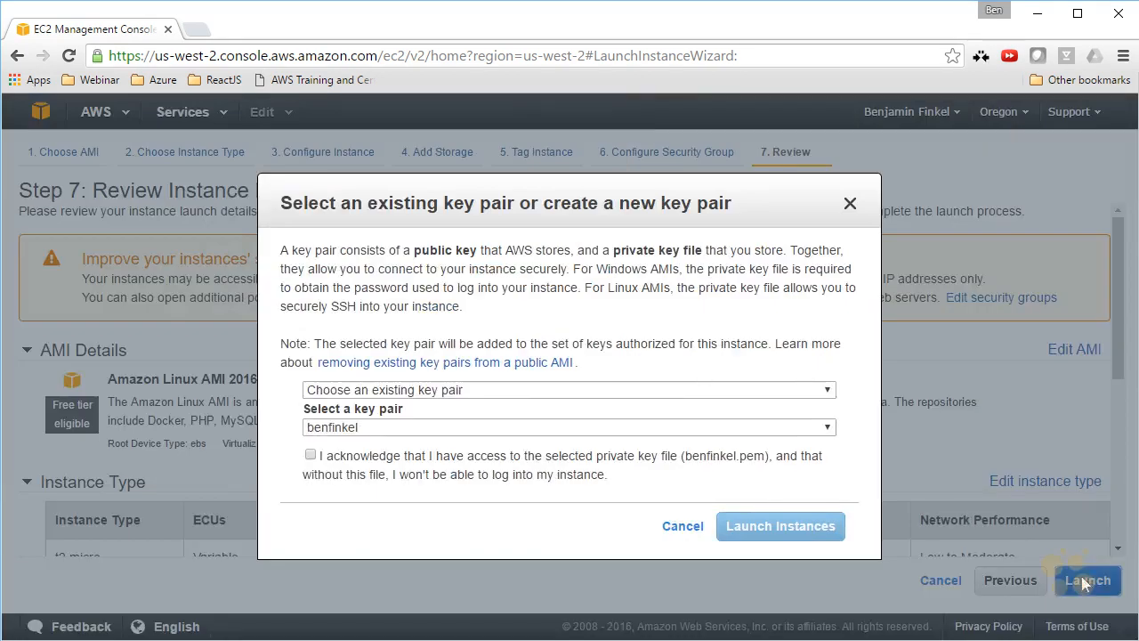
click(310, 456)
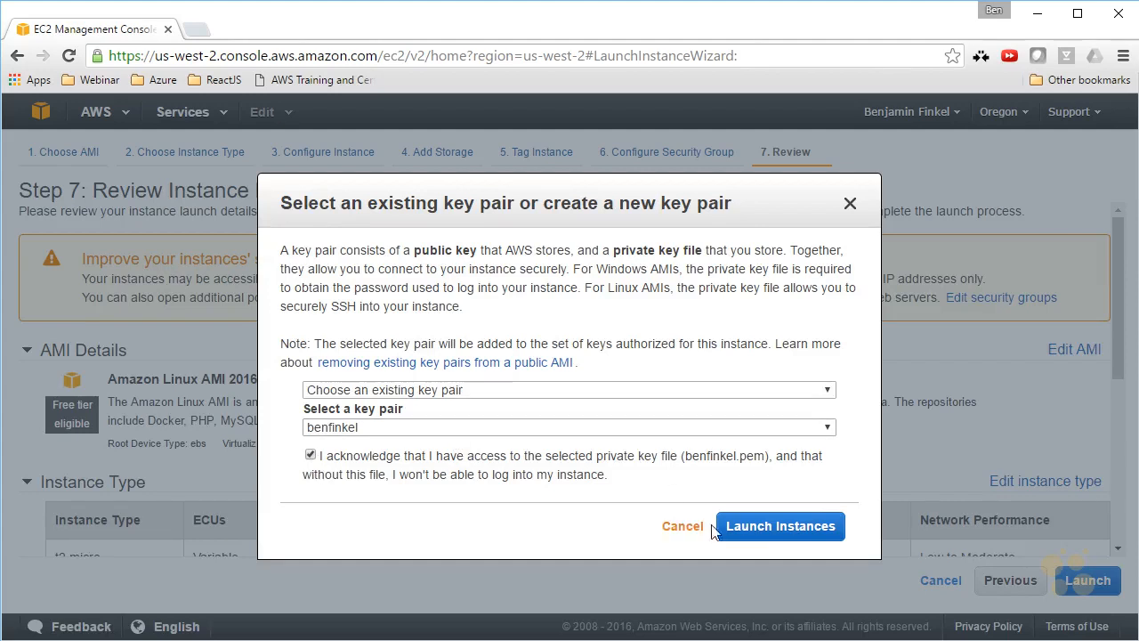
click(742, 527)
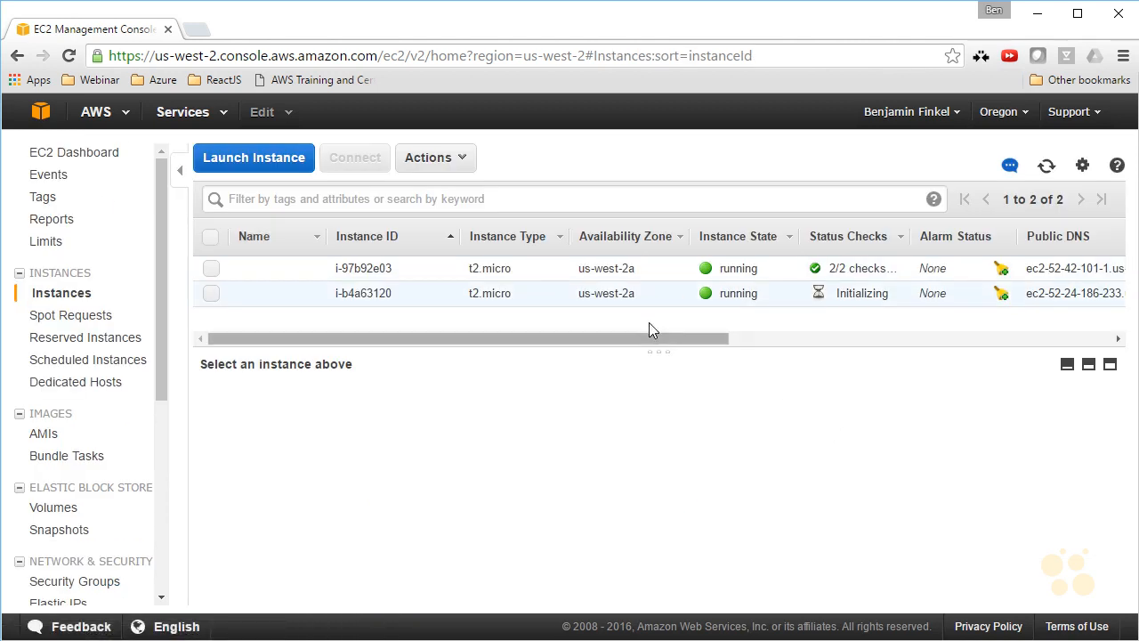
View the console screenshot of the new instance i-b4a63120, then close it to return to the instance list.
click(648, 297)
right_click(648, 300)
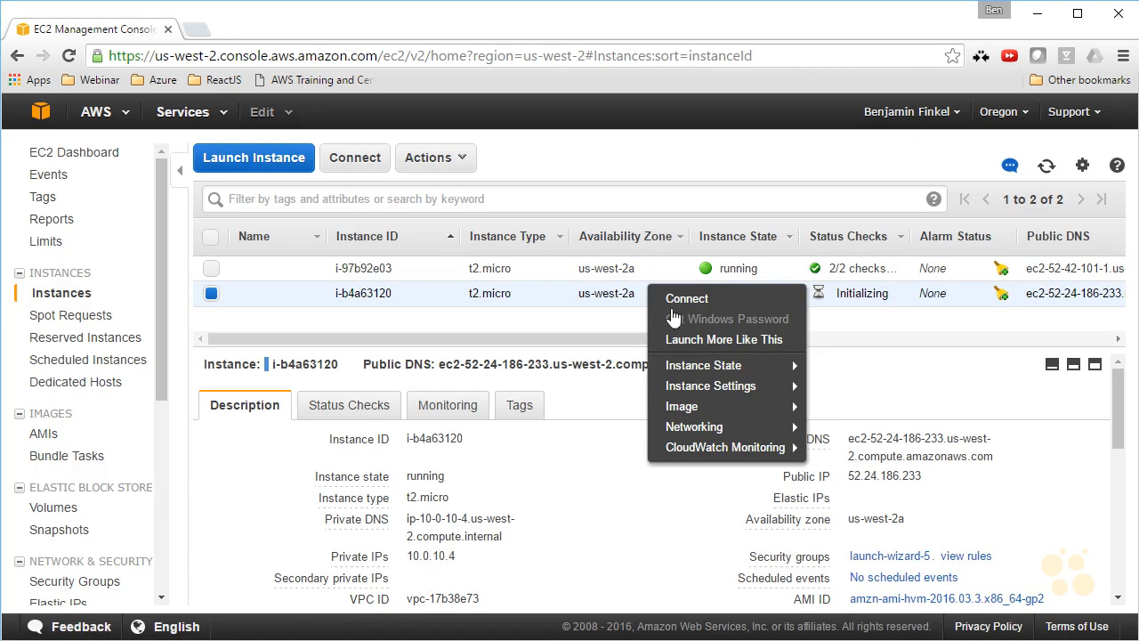
mouse_move(763, 388)
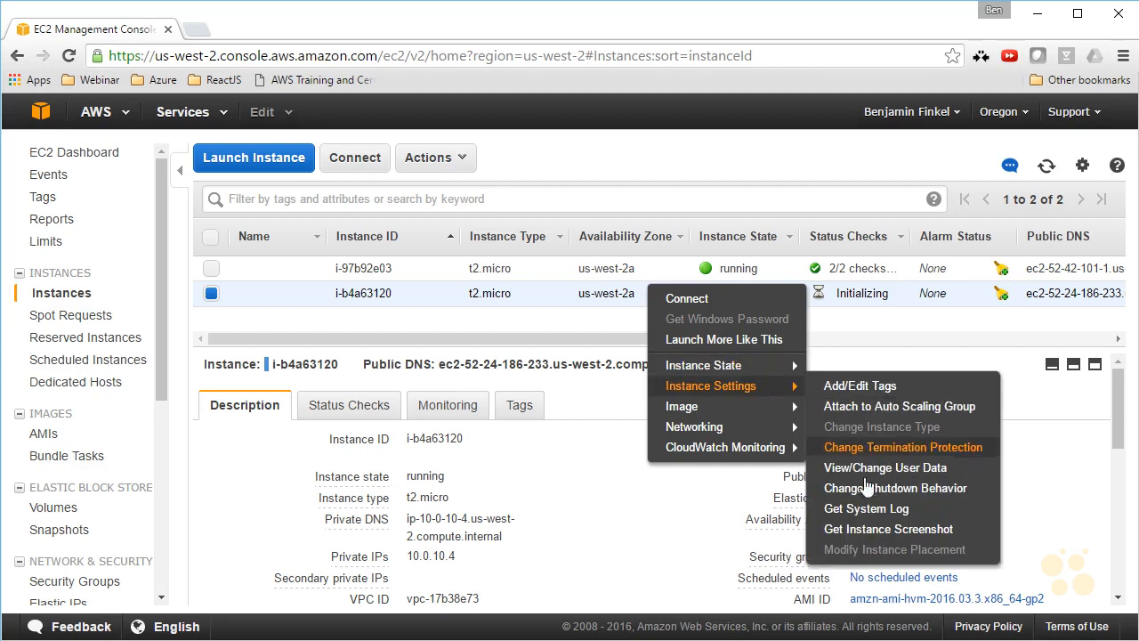
click(881, 528)
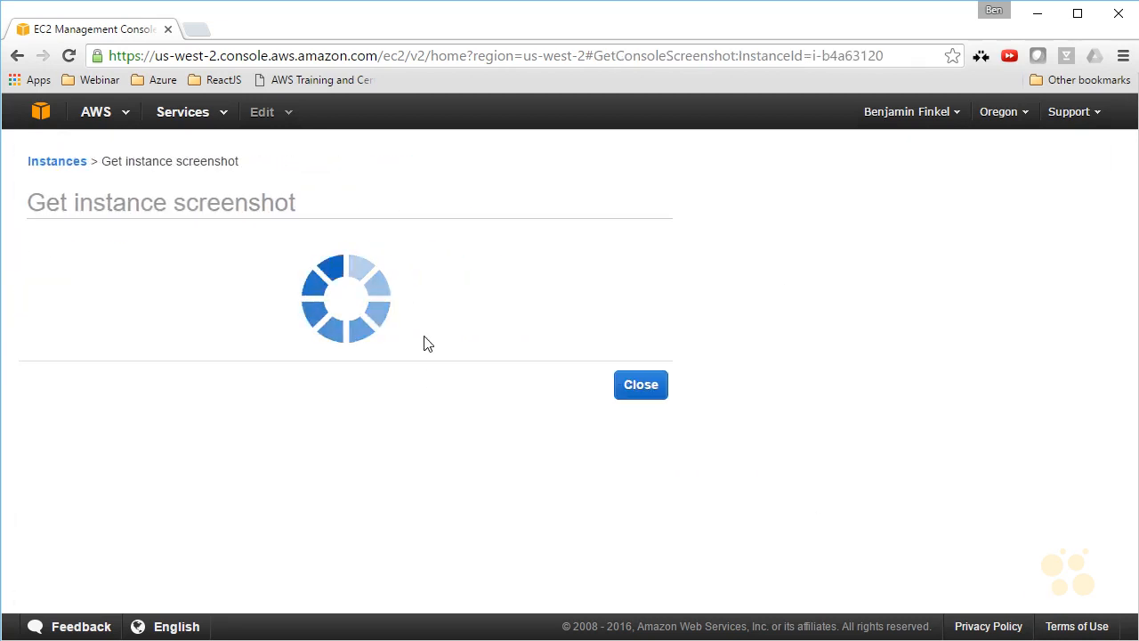
scroll(465, 335, down, 3)
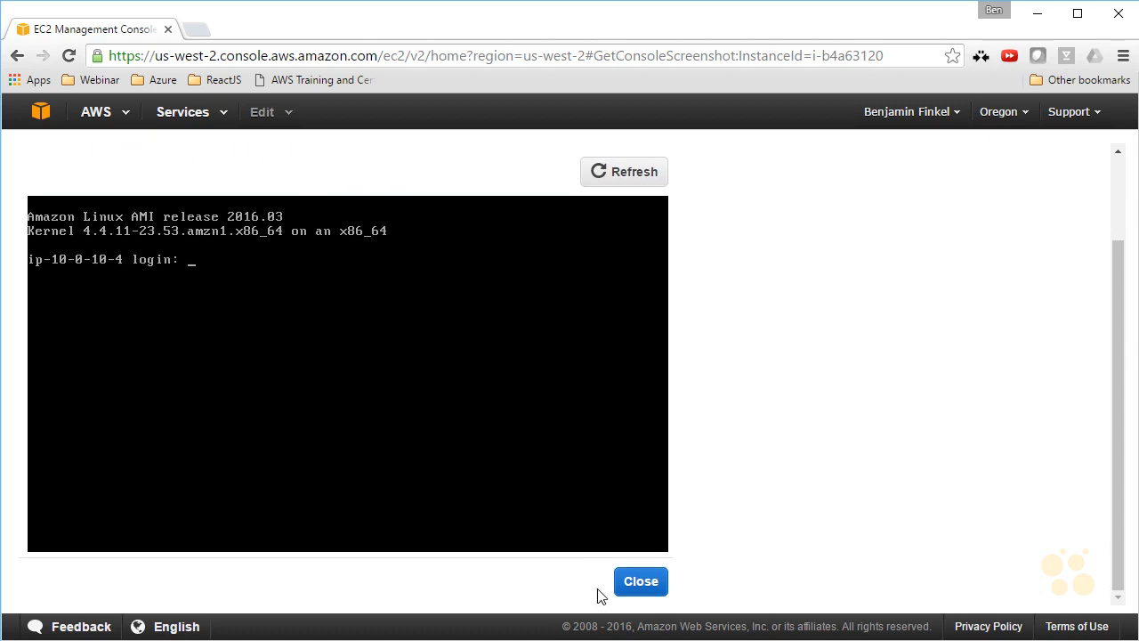
click(638, 582)
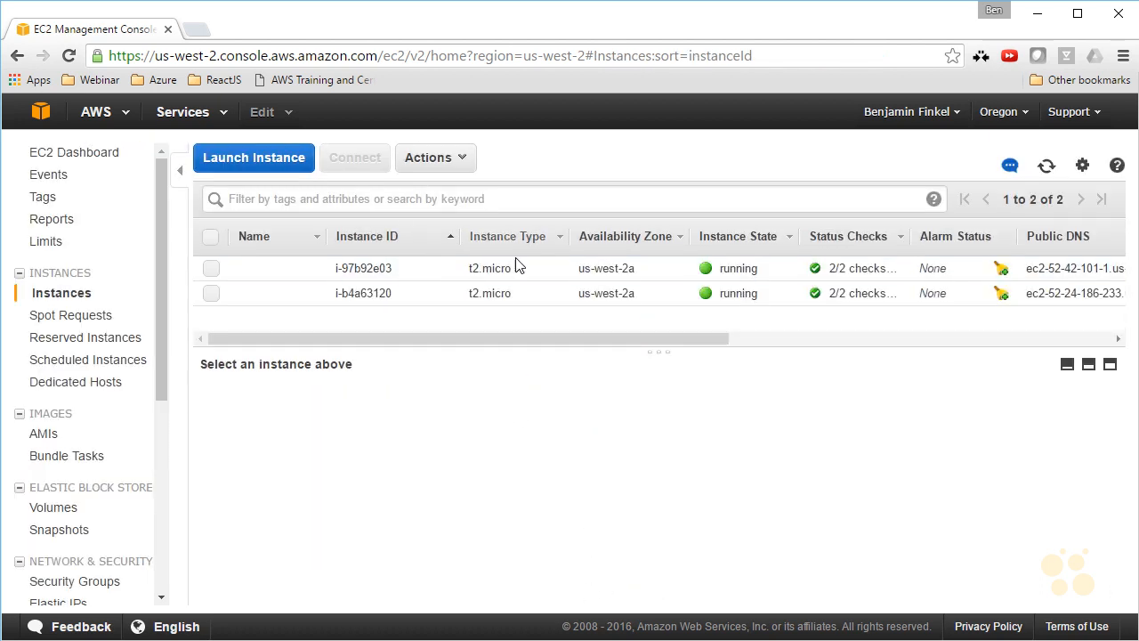
Copy the public DNS name of instance i-b4a63120 and open it in a new browser tab.
click(583, 294)
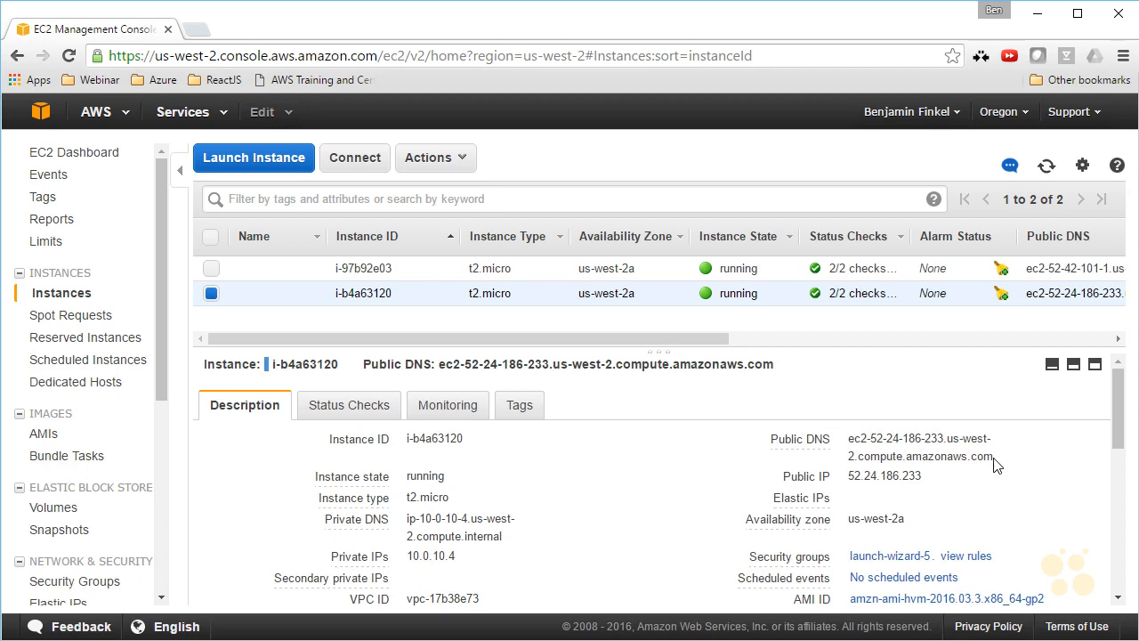
drag(991, 457, 846, 445)
key(ctrl+c)
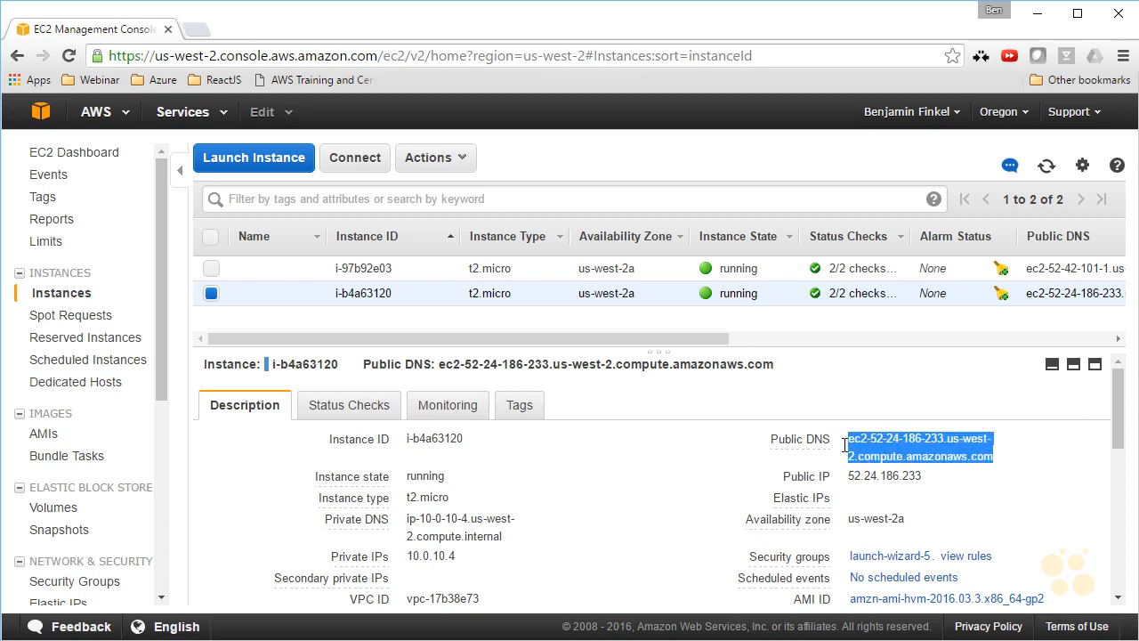
click(197, 29)
key(ctrl+v)
key(Return)
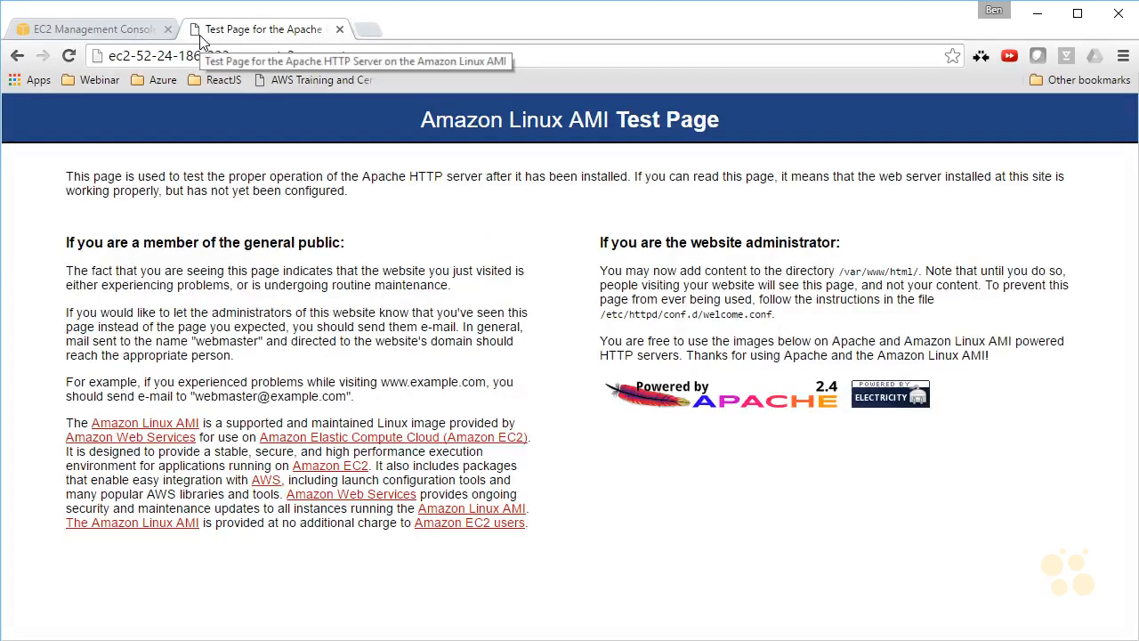
Open the /phpinfo.php page on the instance's public DNS address, correcting the mistyped path /phphinfo.php.
click(481, 62)
click(479, 62)
text(/phph)
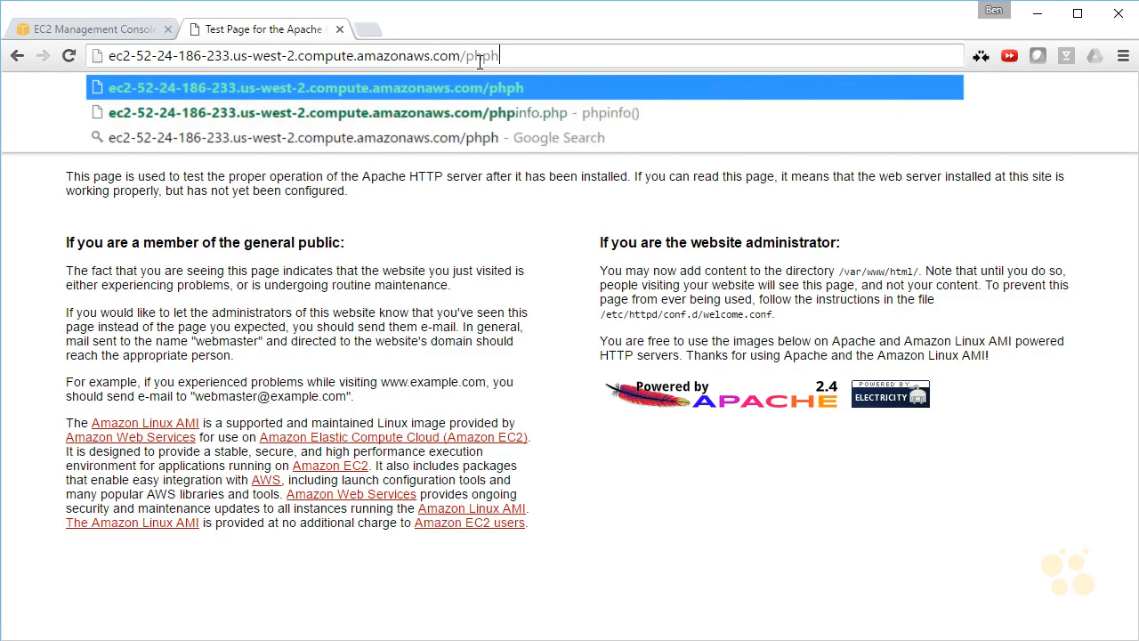
text(info.php)
key(Return)
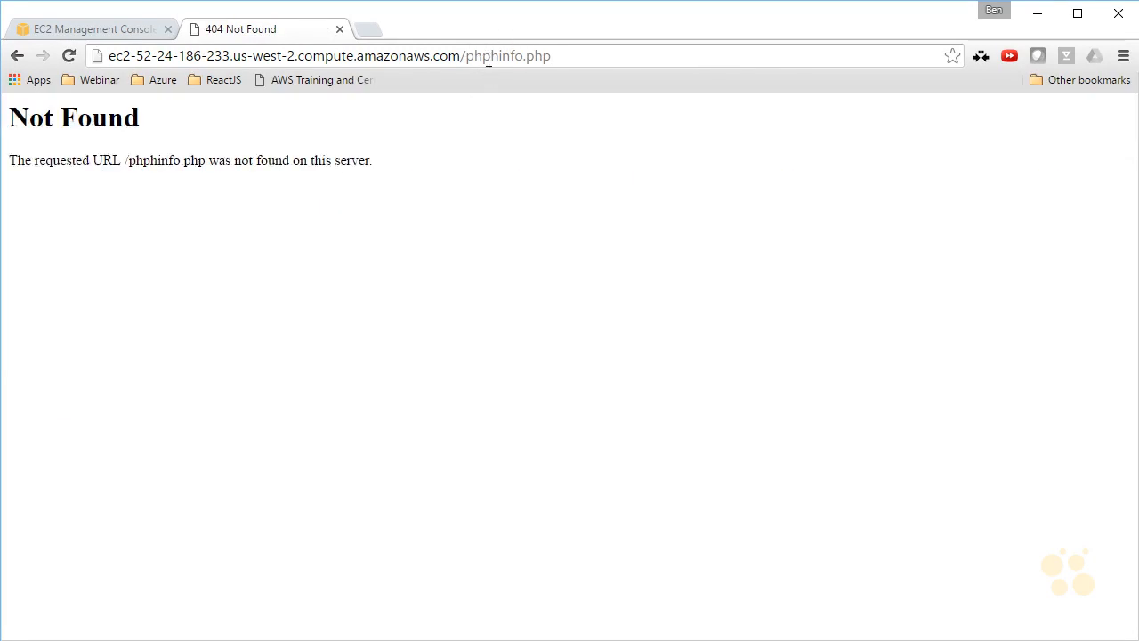
click(490, 56)
key(End)
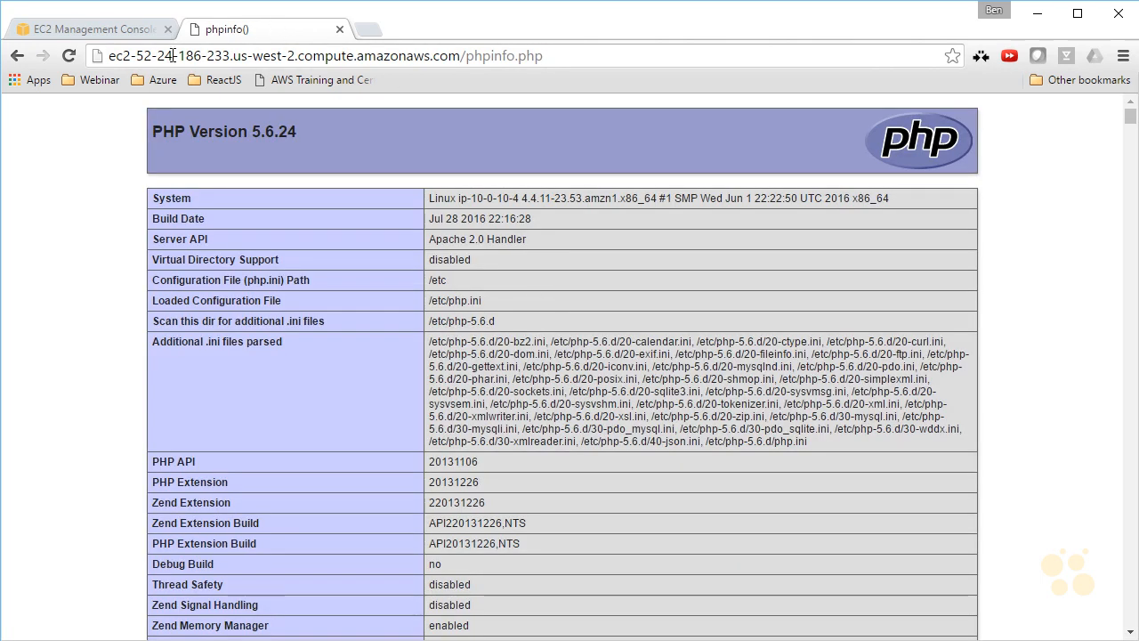
Return to the EC2 console and select the Public IP value in the description of instance i-b4a63120.
click(134, 33)
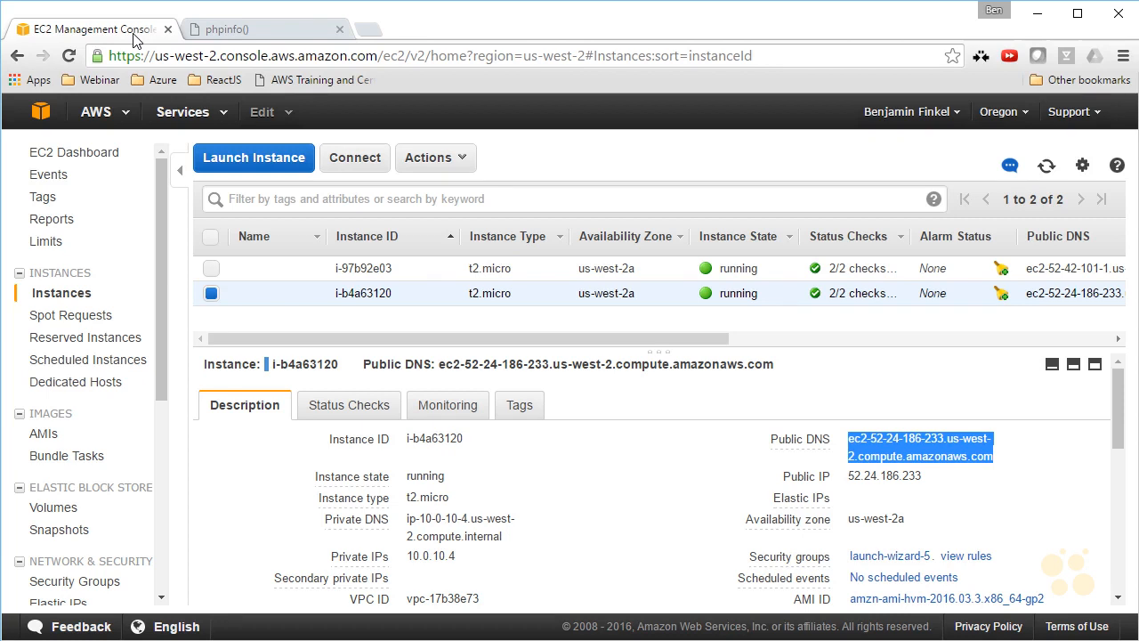
click(945, 484)
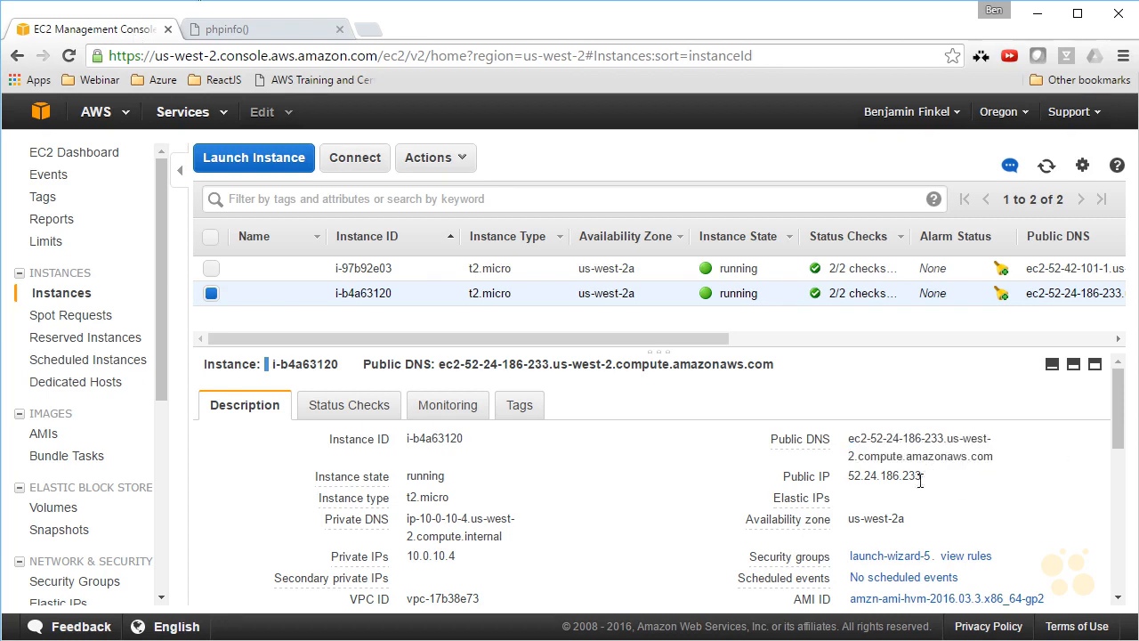
drag(922, 479, 850, 477)
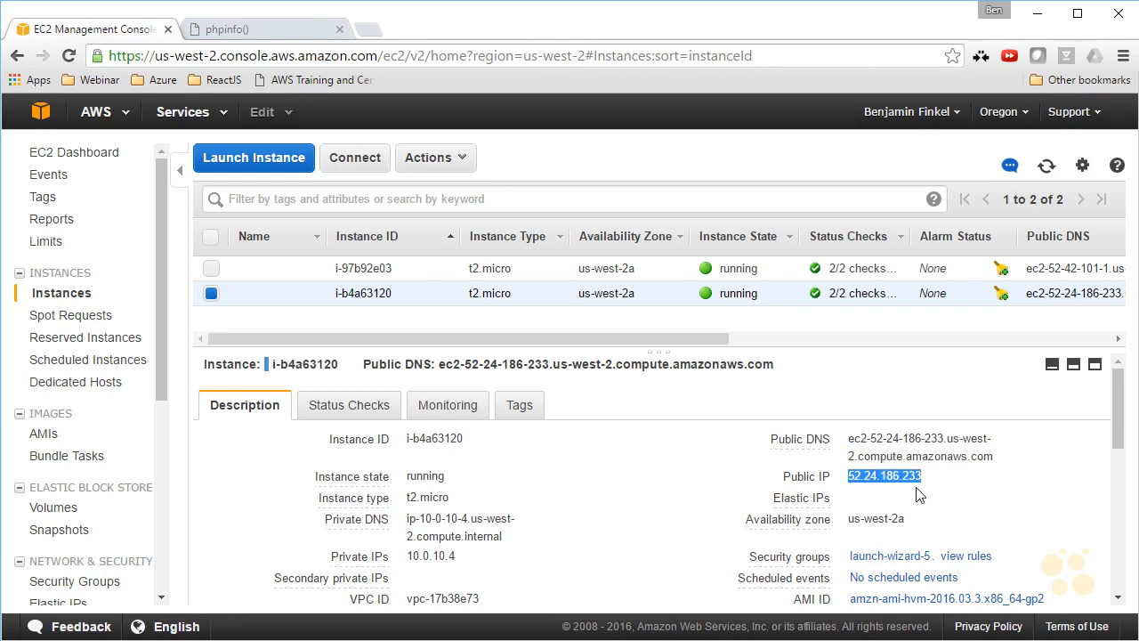